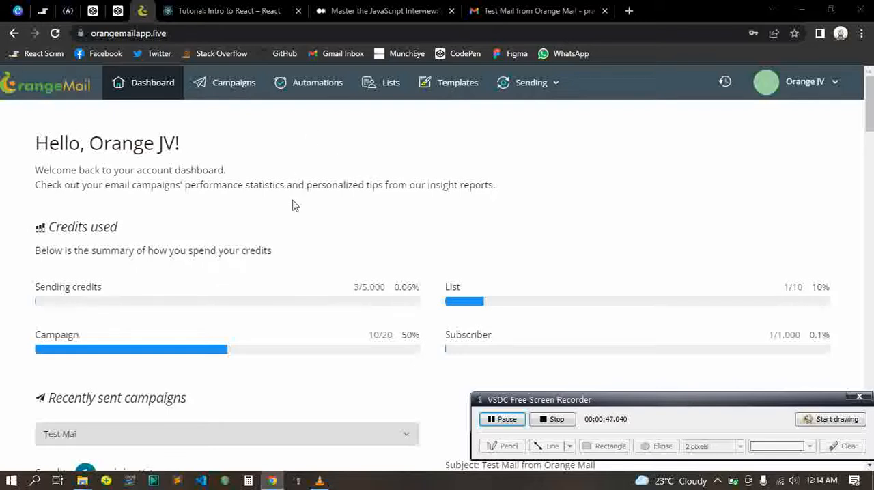
Open the Automations page listing the account's existing automations
{"action": "left_click", "coordinate": [312, 90]}
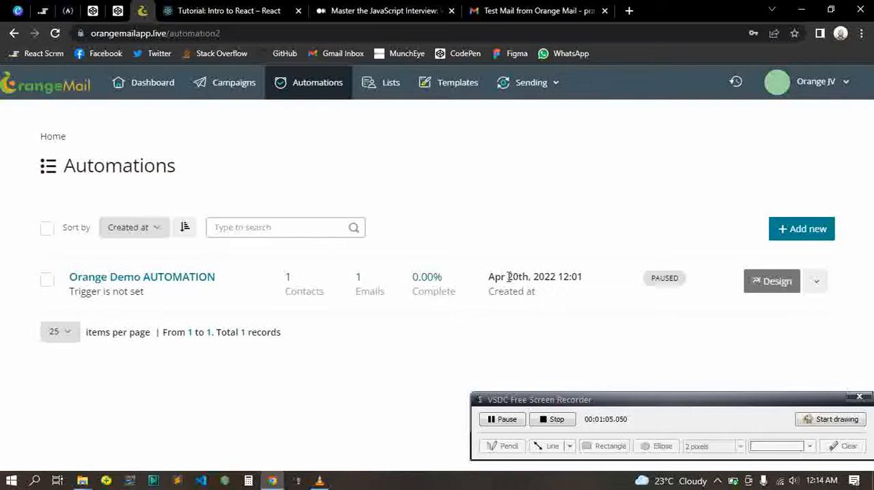
{"action": "left_click_drag", "start_coordinate": [461, 295], "coordinate": [411, 293]}
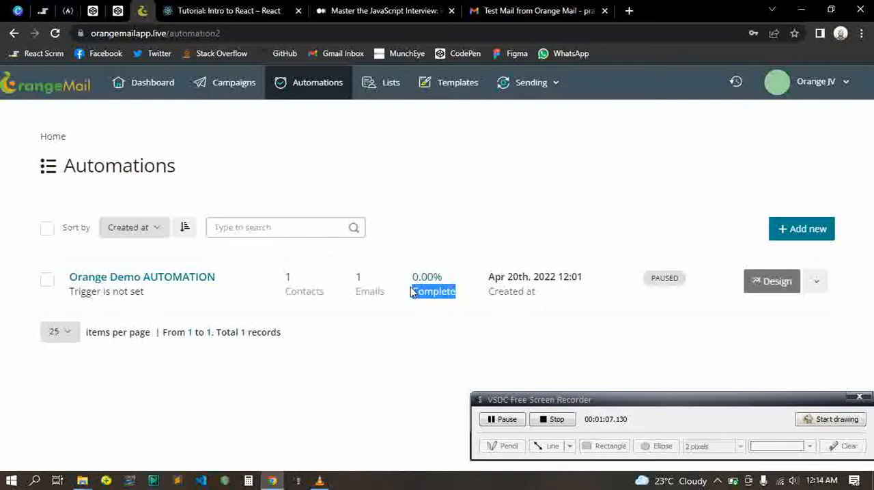
{"action": "left_click", "coordinate": [476, 243]}
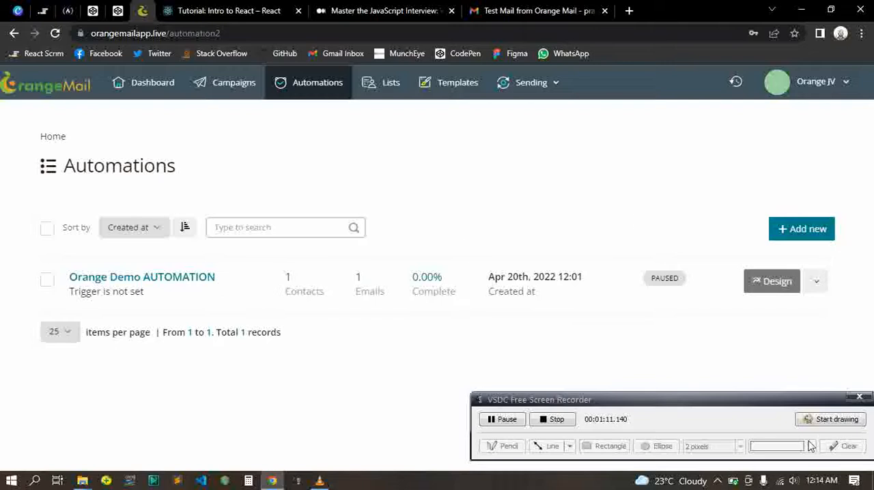
{"action": "left_click", "coordinate": [821, 420]}
{"action": "left_click", "coordinate": [657, 447]}
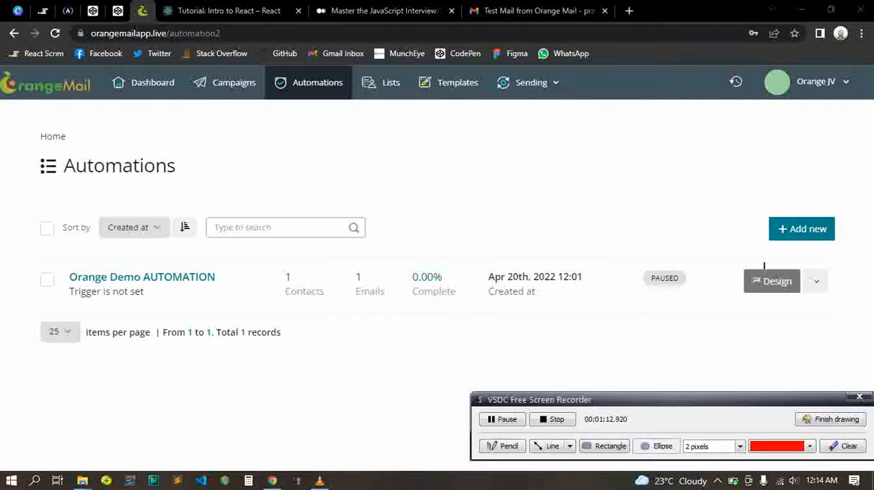
{"action": "mouse_move", "coordinate": [744, 213]}
{"action": "left_mouse_down"}
{"action": "mouse_move", "coordinate": [835, 244]}
{"action": "mouse_move", "coordinate": [845, 238]}
{"action": "mouse_move", "coordinate": [854, 260]}
{"action": "left_mouse_up"}
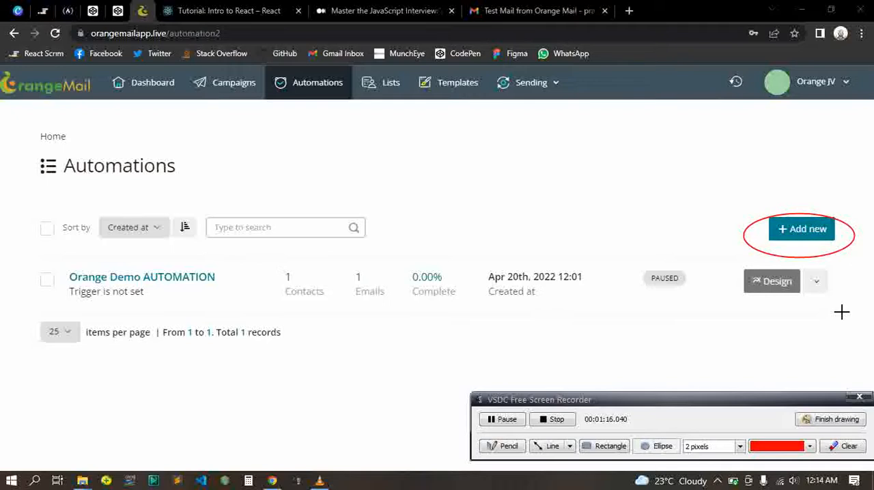
{"action": "left_click", "coordinate": [836, 420]}
Start creating a new automation and name it "Auto Process Test"
{"action": "left_click", "coordinate": [798, 228]}
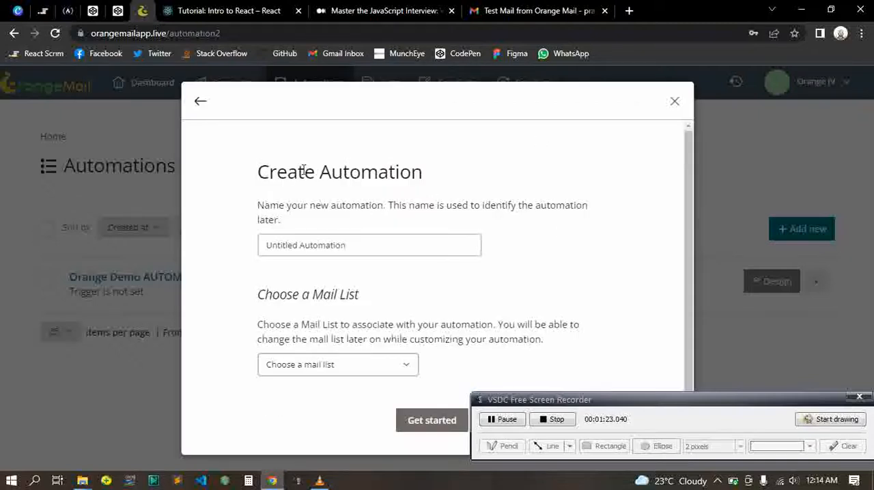
{"action": "left_click", "coordinate": [311, 241]}
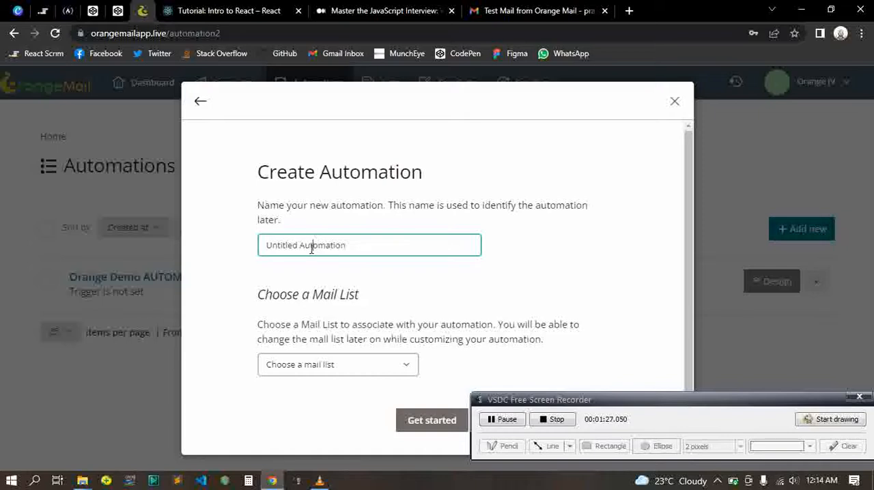
{"action": "triple_click", "coordinate": [311, 249]}
{"action": "type", "text": "Auto Process Test"}
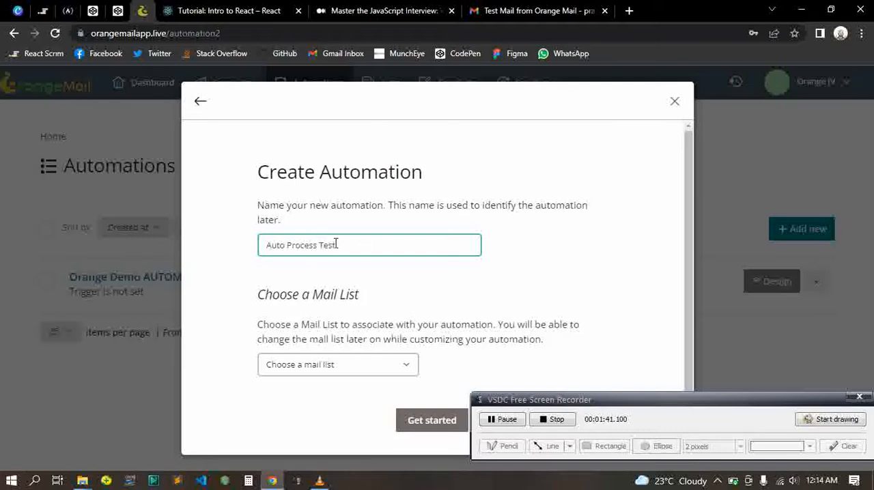
Associate the new automation with the "Hello" mail list and create it
{"action": "left_click", "coordinate": [321, 373]}
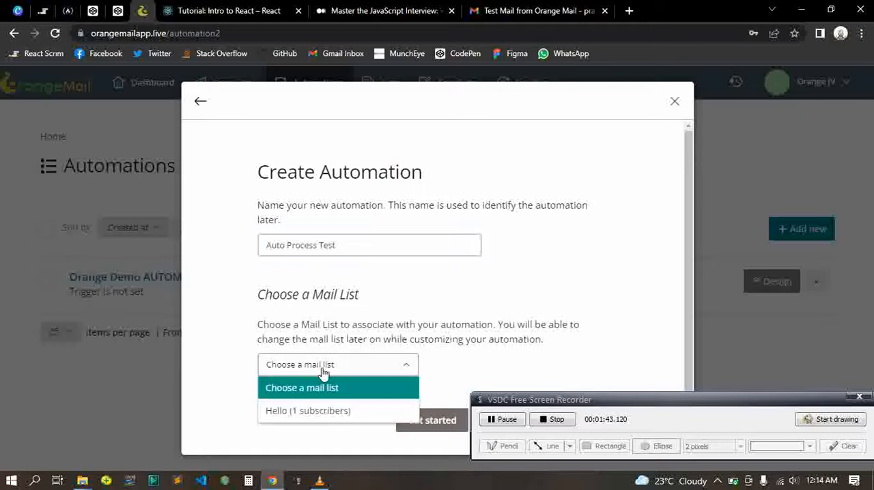
{"action": "left_click", "coordinate": [311, 411]}
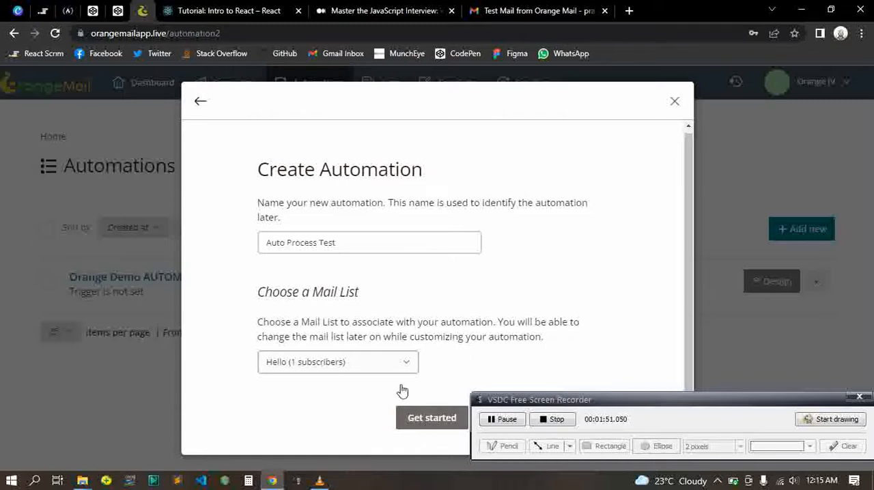
{"action": "left_click", "coordinate": [414, 421]}
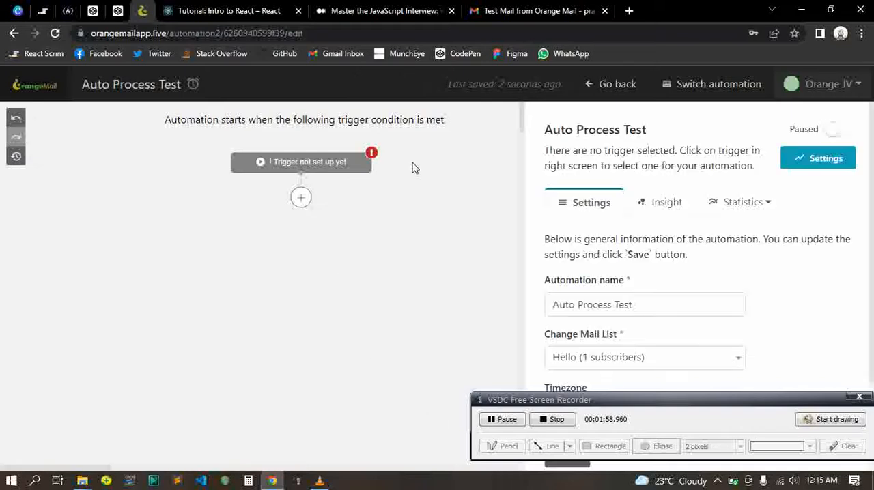
Look over the new automation's general settings, including its name, mail list, timezone and deletion option
{"action": "left_click_drag", "start_coordinate": [659, 405], "coordinate": [652, 445]}
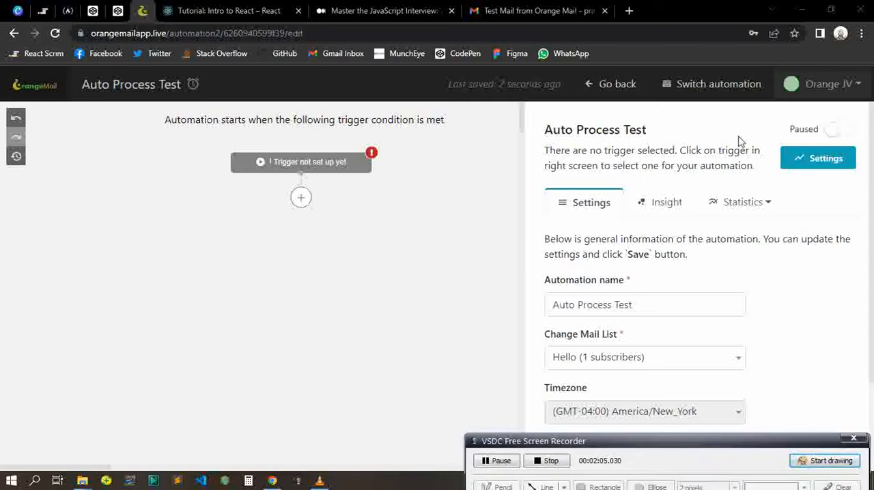
{"action": "scroll", "coordinate": [589, 211], "scroll_direction": "down", "scroll_amount": 3}
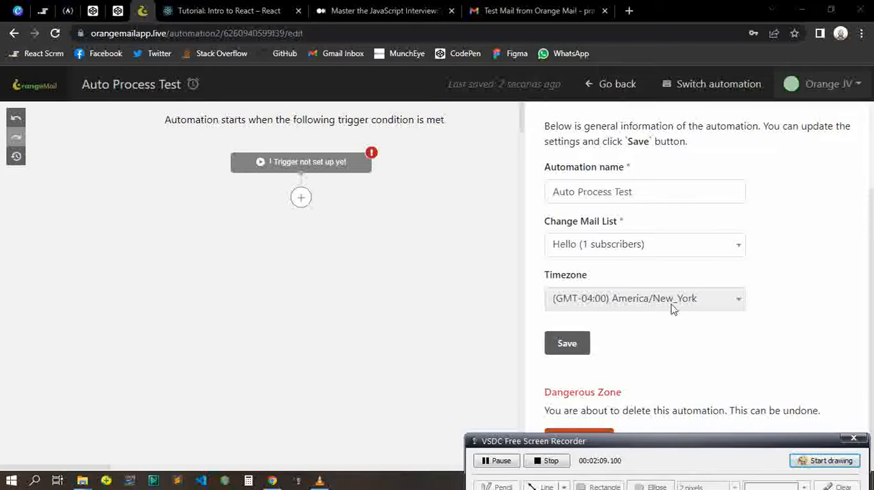
{"action": "left_click_drag", "start_coordinate": [689, 444], "coordinate": [686, 460]}
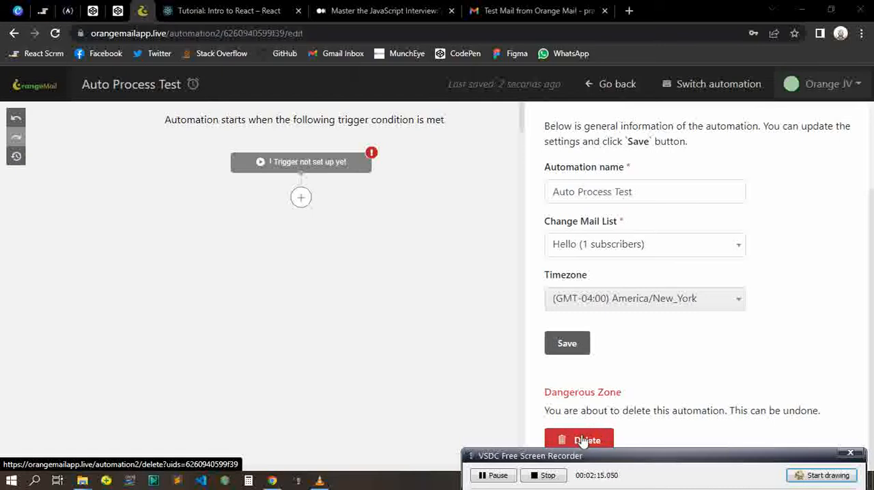
{"action": "scroll", "coordinate": [635, 333], "scroll_direction": "up", "scroll_amount": 2}
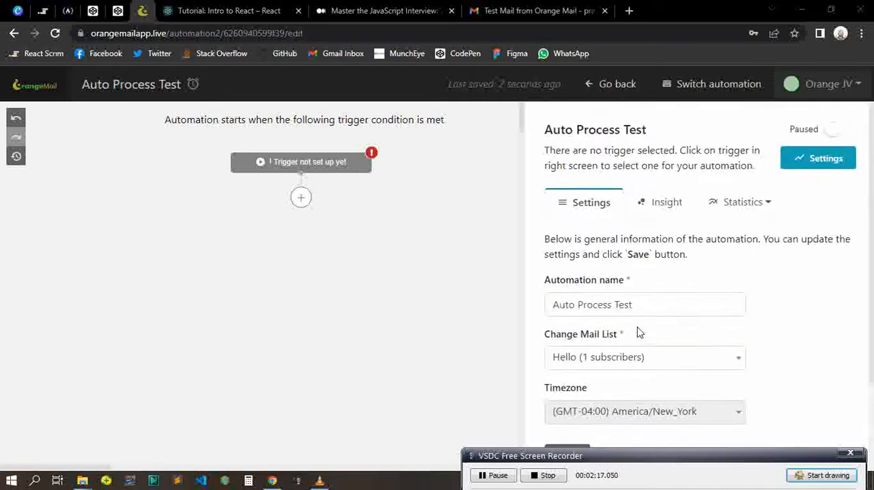
{"action": "scroll", "coordinate": [635, 334], "scroll_direction": "down", "scroll_amount": 1}
{"action": "scroll", "coordinate": [633, 336], "scroll_direction": "up", "scroll_amount": 1}
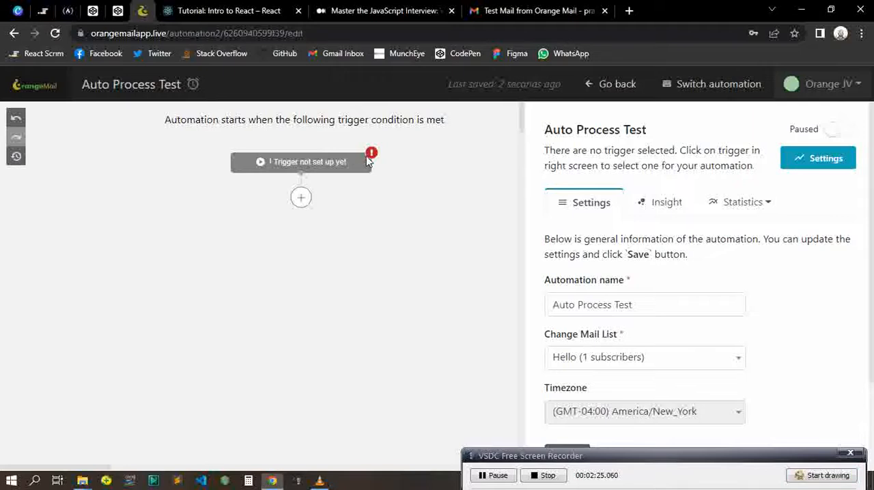
Review the available automation triggers and choose "Specific date" as the trigger for the workflow
{"action": "left_click", "coordinate": [288, 162]}
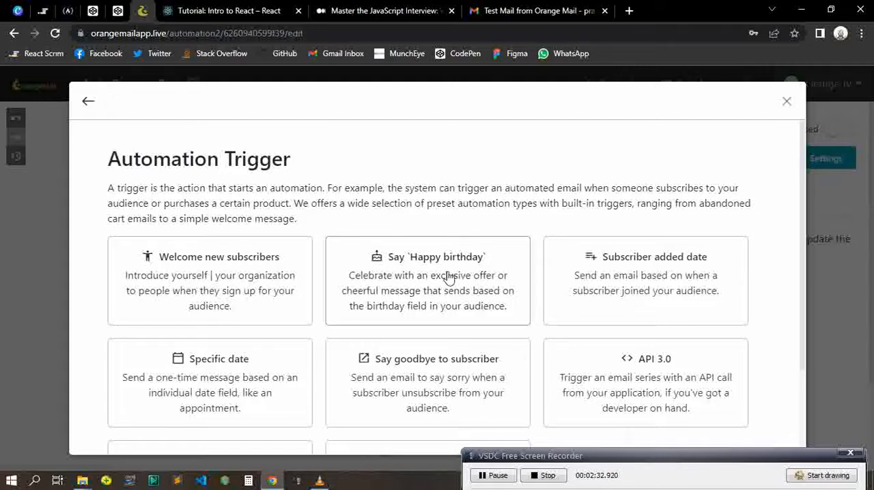
{"action": "scroll", "coordinate": [243, 302], "scroll_direction": "down", "scroll_amount": 2}
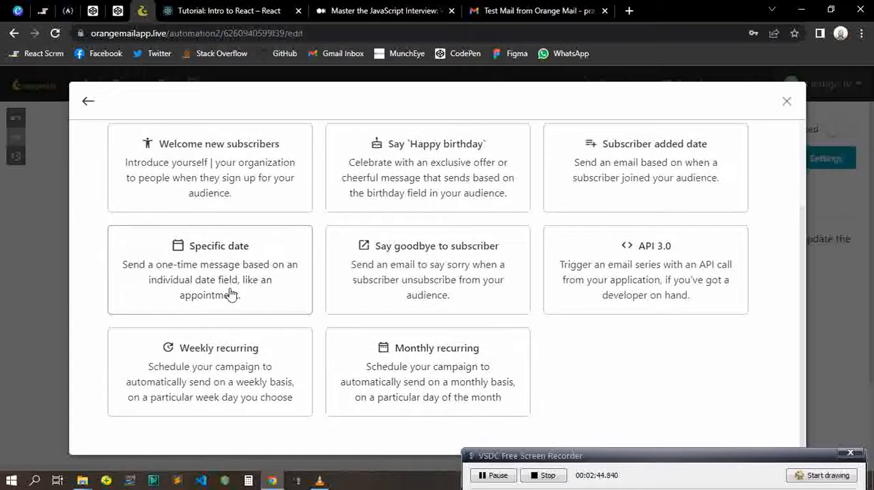
{"action": "scroll", "coordinate": [530, 245], "scroll_direction": "up", "scroll_amount": 2}
{"action": "scroll", "coordinate": [519, 243], "scroll_direction": "up", "scroll_amount": 3}
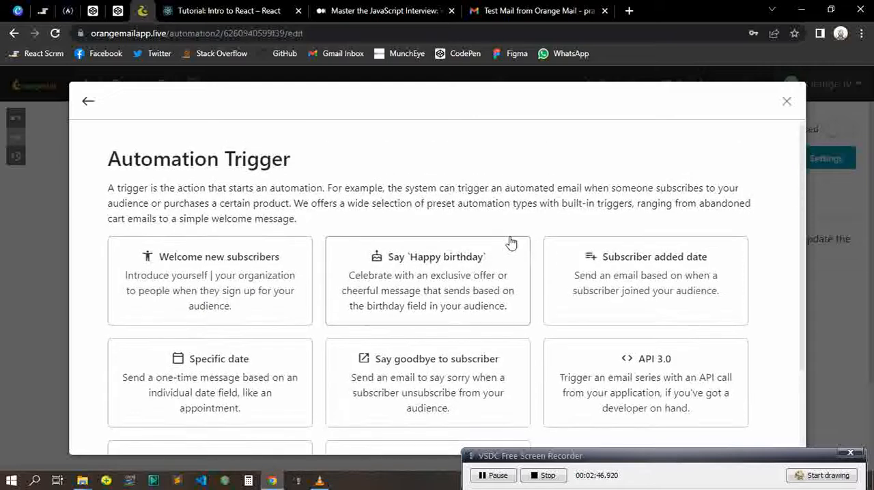
{"action": "scroll", "coordinate": [511, 242], "scroll_direction": "down", "scroll_amount": 4}
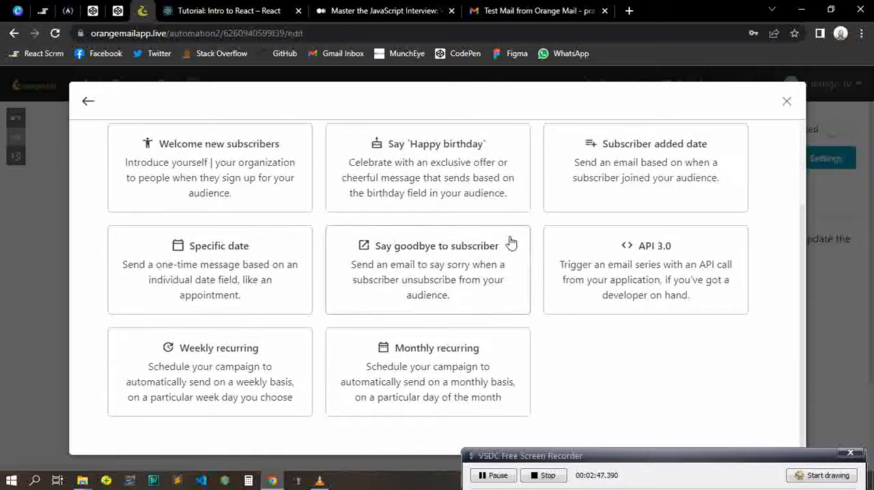
{"action": "left_click", "coordinate": [213, 273]}
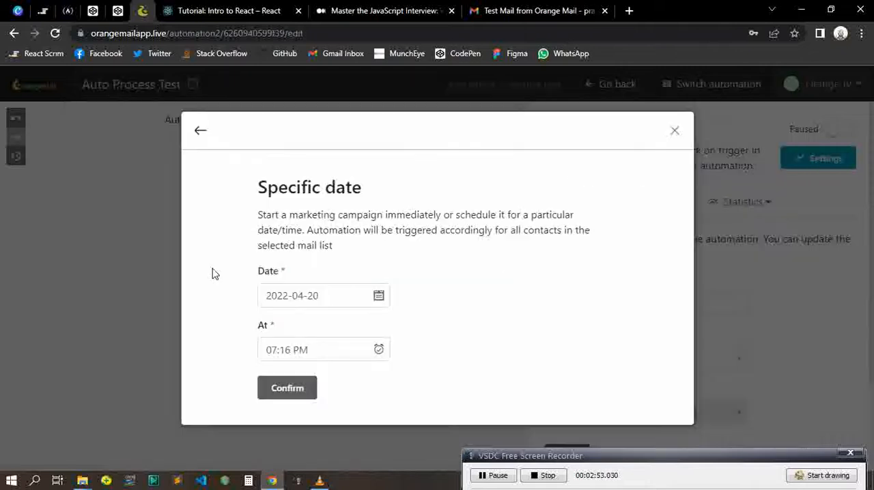
Schedule the specific-date trigger for 2022-04-23 at 10:00 AM and confirm it
{"action": "left_click", "coordinate": [336, 299]}
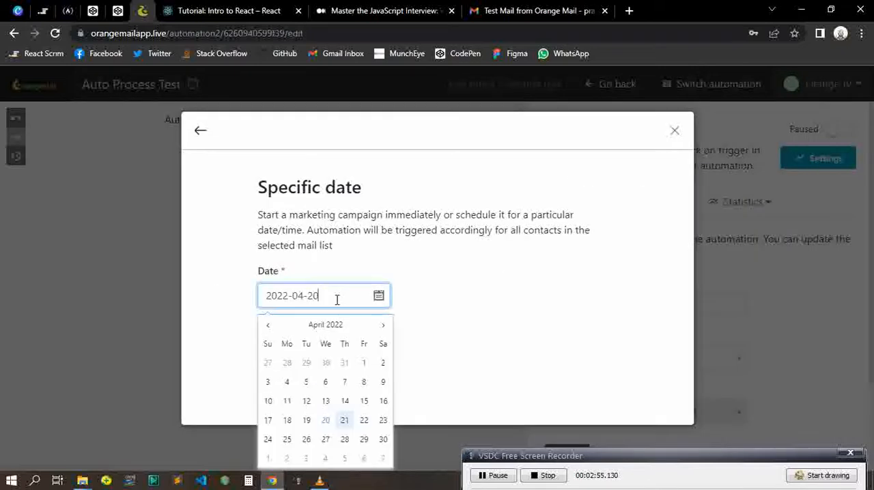
{"action": "left_click", "coordinate": [383, 421]}
{"action": "left_click", "coordinate": [418, 305]}
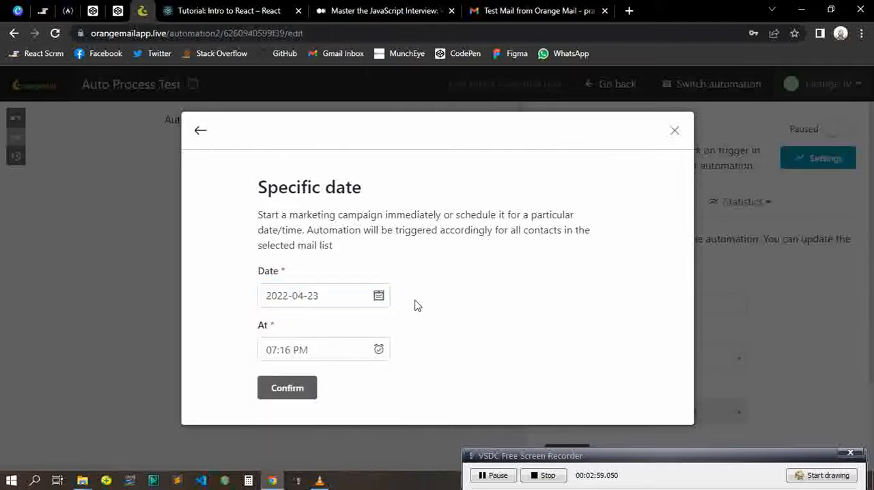
{"action": "left_click", "coordinate": [299, 354]}
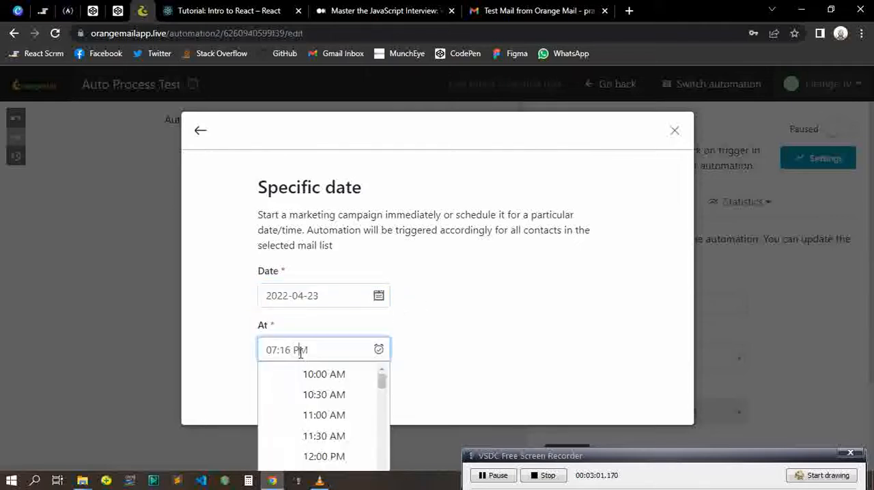
{"action": "left_click", "coordinate": [308, 373]}
{"action": "left_click", "coordinate": [292, 388]}
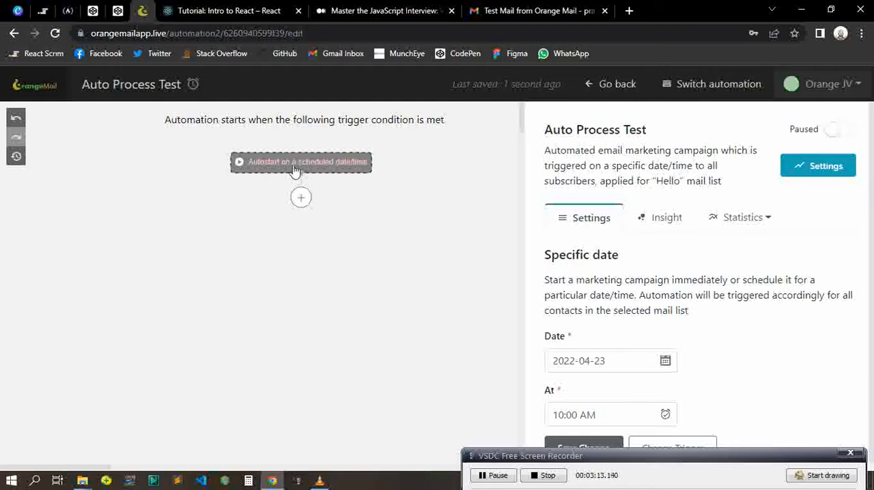
Add a "Send an Email" action below the scheduled trigger in the workflow
{"action": "left_click", "coordinate": [301, 199]}
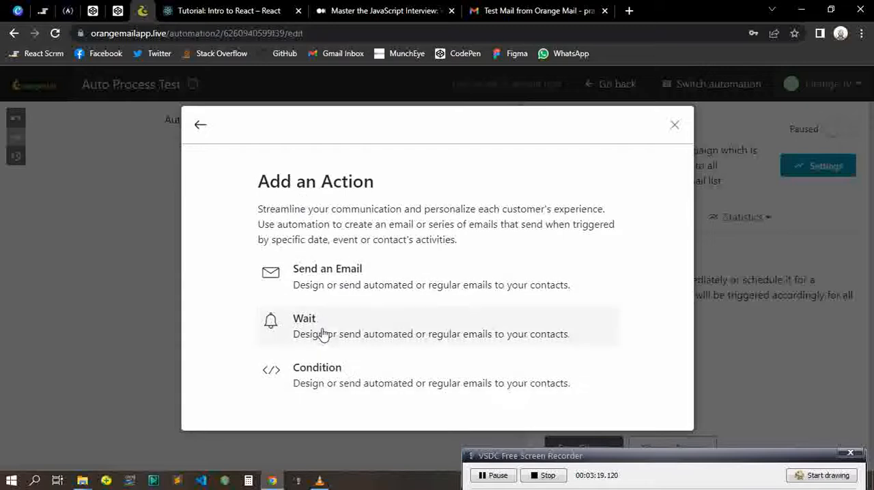
{"action": "left_click", "coordinate": [338, 275]}
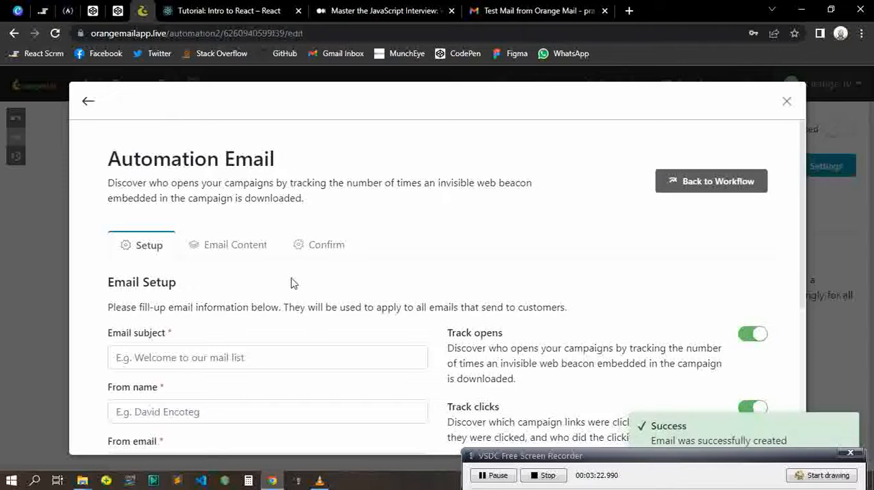
Look through the email setup form and try to save it with all text fields left empty
{"action": "scroll", "coordinate": [211, 280], "scroll_direction": "down", "scroll_amount": 1}
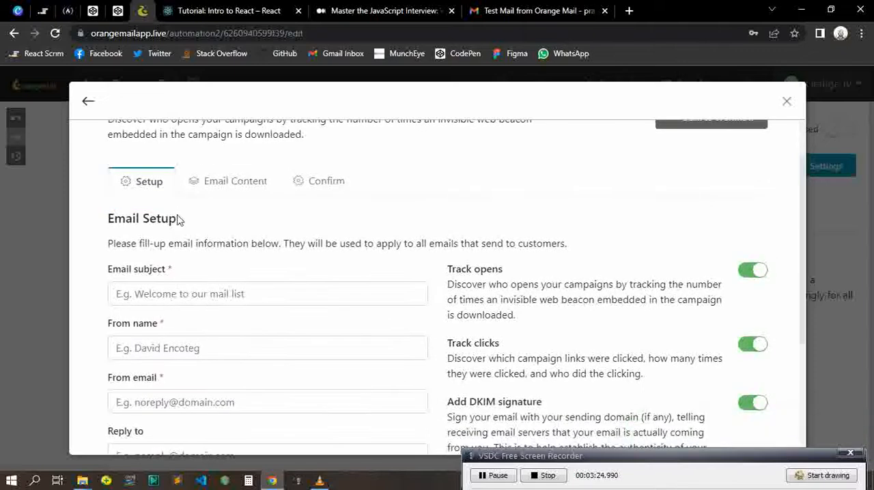
{"action": "scroll", "coordinate": [149, 236], "scroll_direction": "down", "scroll_amount": 1}
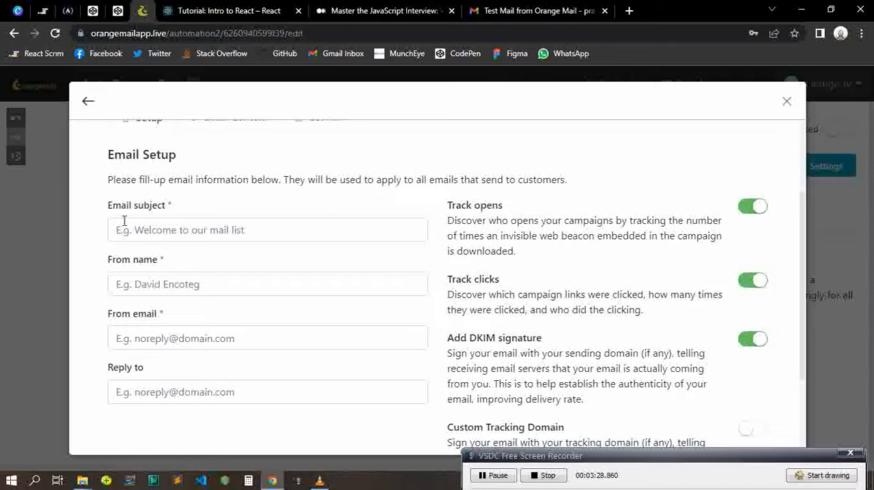
{"action": "left_click", "coordinate": [327, 264]}
{"action": "scroll", "coordinate": [178, 327], "scroll_direction": "down", "scroll_amount": 1}
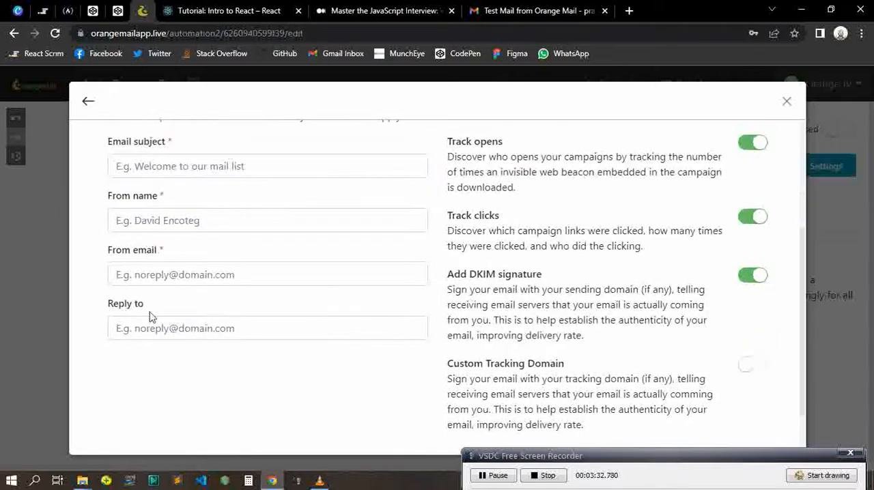
{"action": "scroll", "coordinate": [253, 332], "scroll_direction": "down", "scroll_amount": 1}
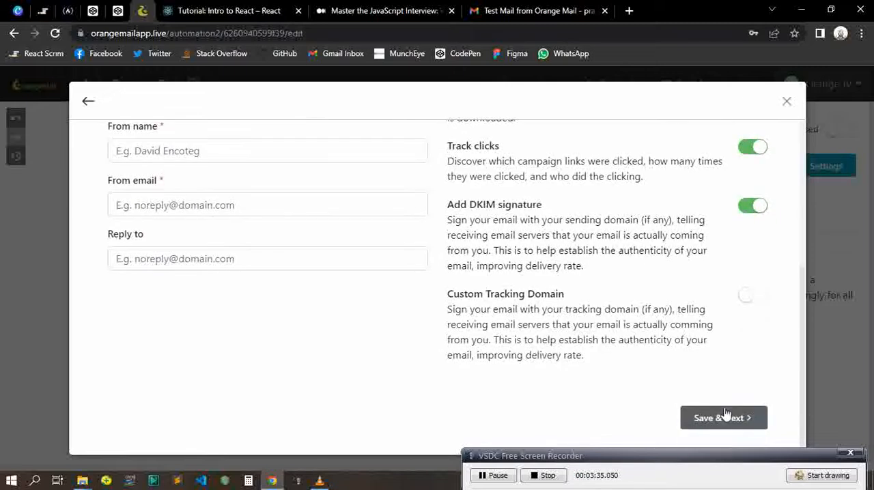
{"action": "left_click", "coordinate": [720, 418]}
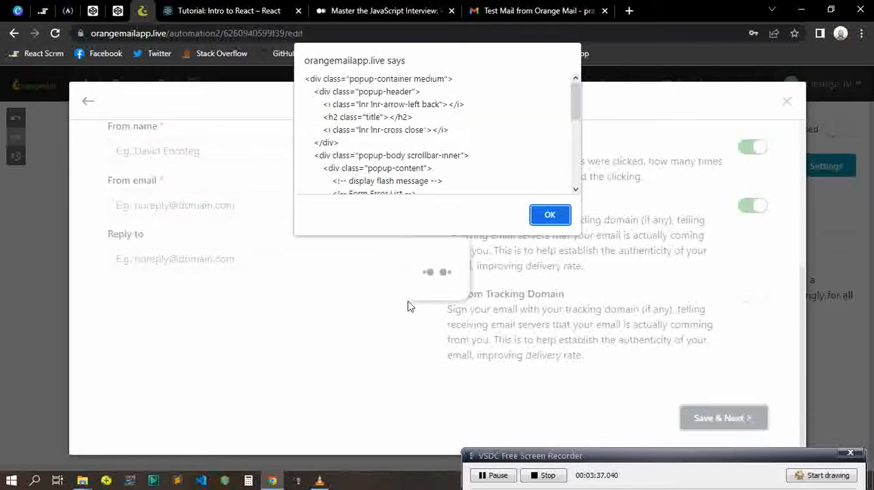
{"action": "left_click", "coordinate": [546, 217]}
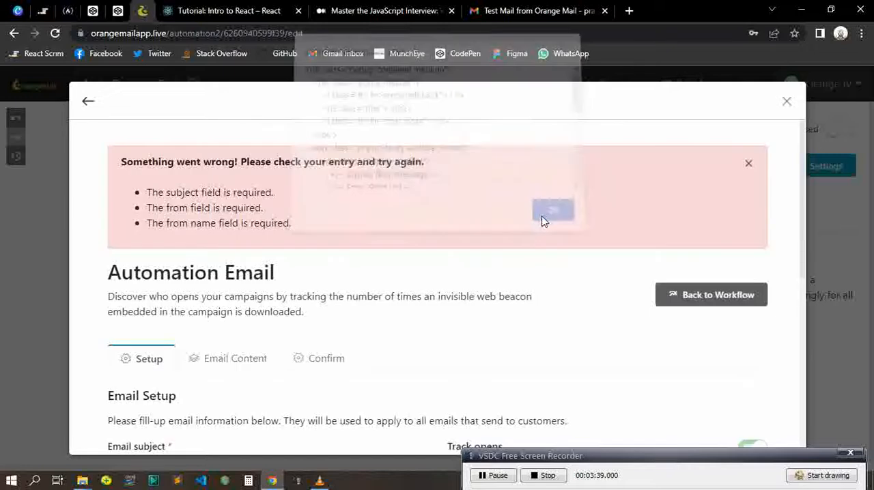
Set the email subject to "This is a test mail" and fill in the sender's From name
{"action": "scroll", "coordinate": [191, 223], "scroll_direction": "down", "scroll_amount": 3}
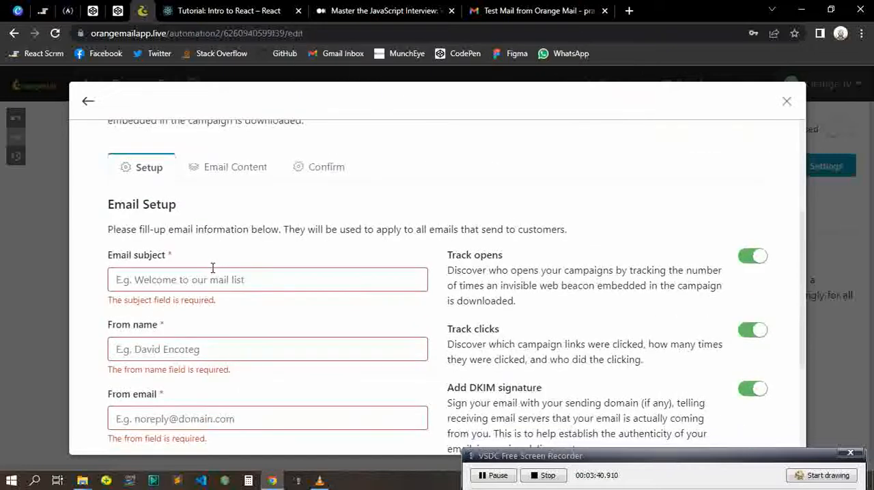
{"action": "left_click", "coordinate": [194, 279]}
{"action": "left_click", "coordinate": [192, 308]}
{"action": "left_click", "coordinate": [190, 349]}
{"action": "left_click", "coordinate": [174, 378]}
{"action": "left_click", "coordinate": [159, 418]}
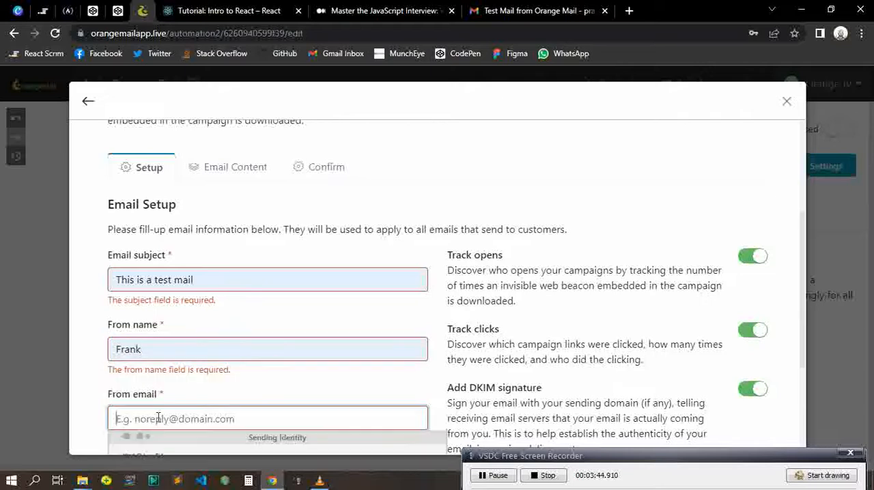
{"action": "scroll", "coordinate": [157, 427], "scroll_direction": "down", "scroll_amount": 2}
{"action": "left_click", "coordinate": [164, 379]}
{"action": "scroll", "coordinate": [275, 324], "scroll_direction": "down", "scroll_amount": 1}
{"action": "left_click", "coordinate": [743, 417]}
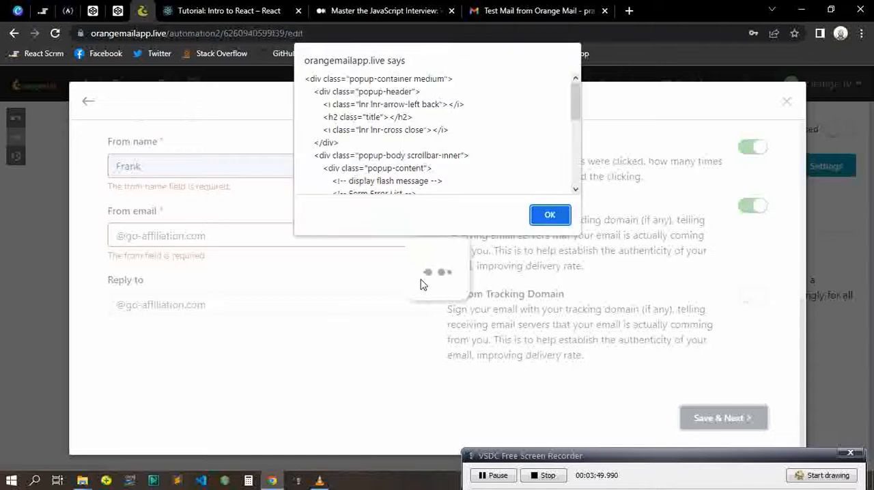
{"action": "left_click", "coordinate": [556, 217]}
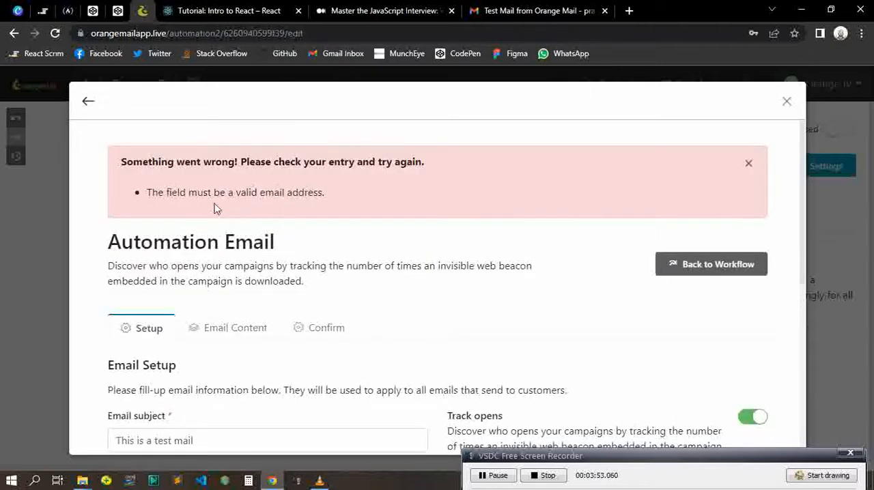
{"action": "scroll", "coordinate": [279, 219], "scroll_direction": "down", "scroll_amount": 4}
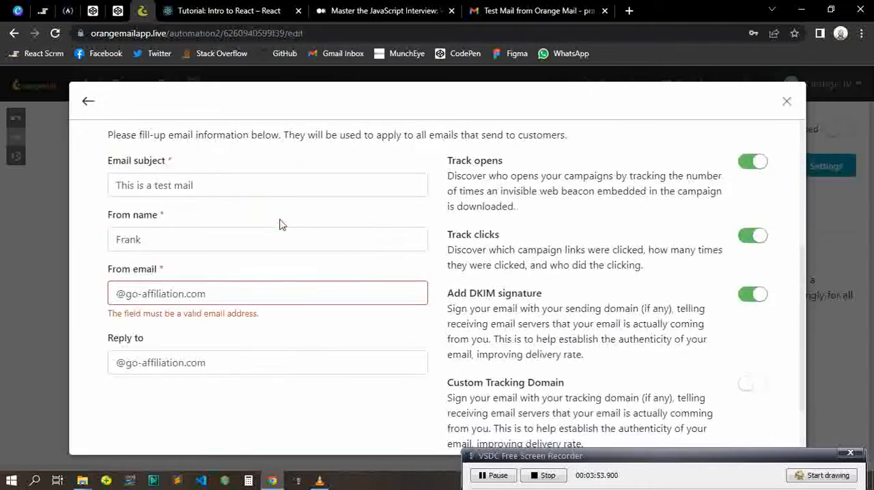
{"action": "left_click", "coordinate": [171, 298]}
{"action": "scroll", "coordinate": [182, 381], "scroll_direction": "down", "scroll_amount": 2}
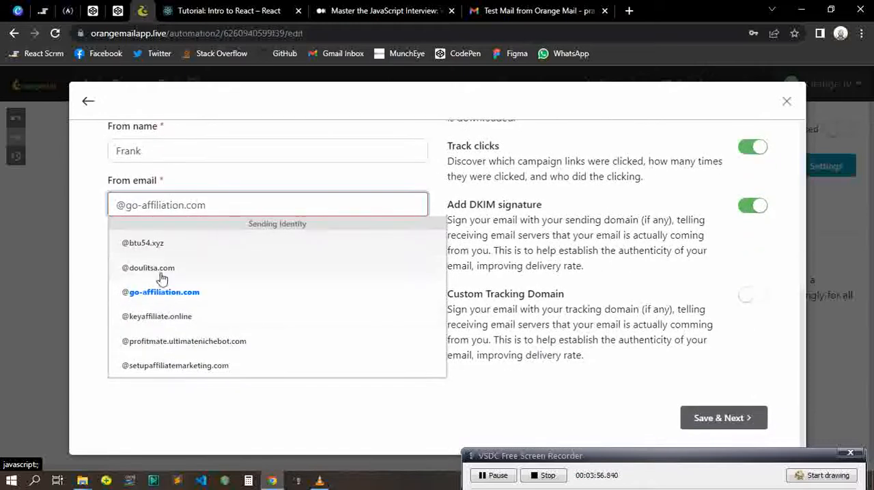
{"action": "left_click", "coordinate": [174, 342]}
{"action": "left_click", "coordinate": [175, 279]}
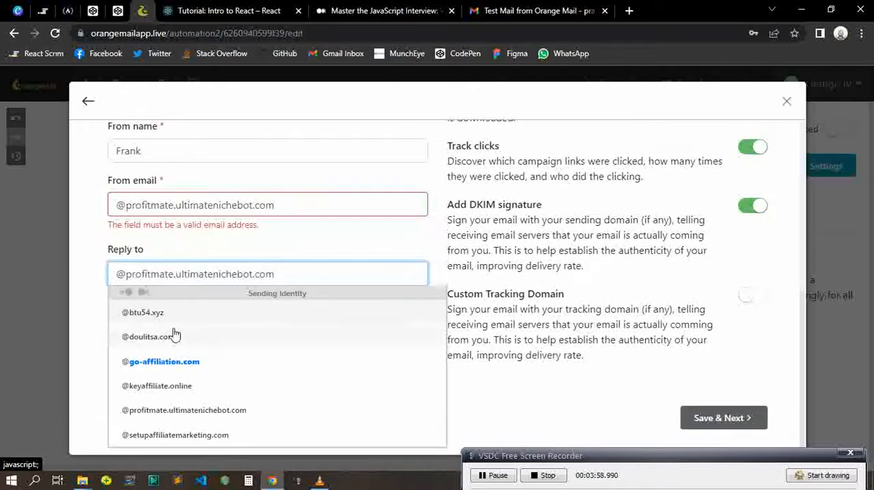
{"action": "left_click", "coordinate": [175, 411]}
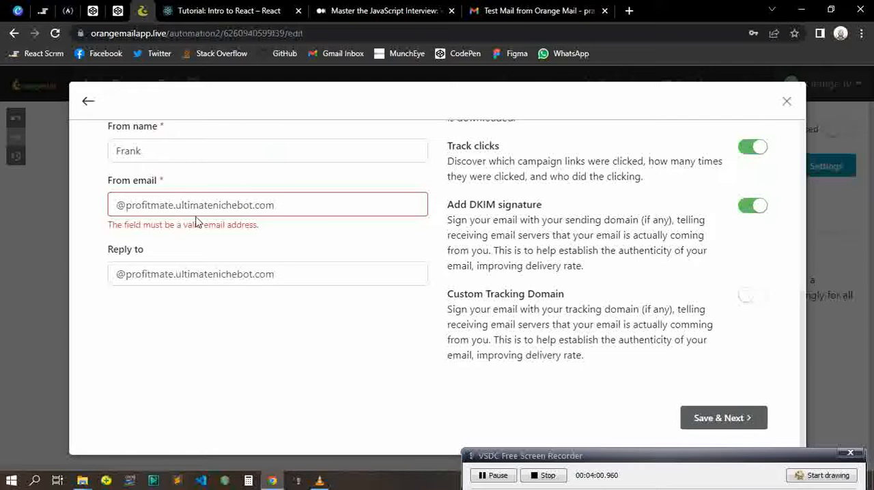
Replace the From email with a sample Gmail address, and switch it to the suggested identity on the btu54.xyz domain
{"action": "left_click", "coordinate": [249, 213]}
{"action": "key", "text": "ctrl+a"}
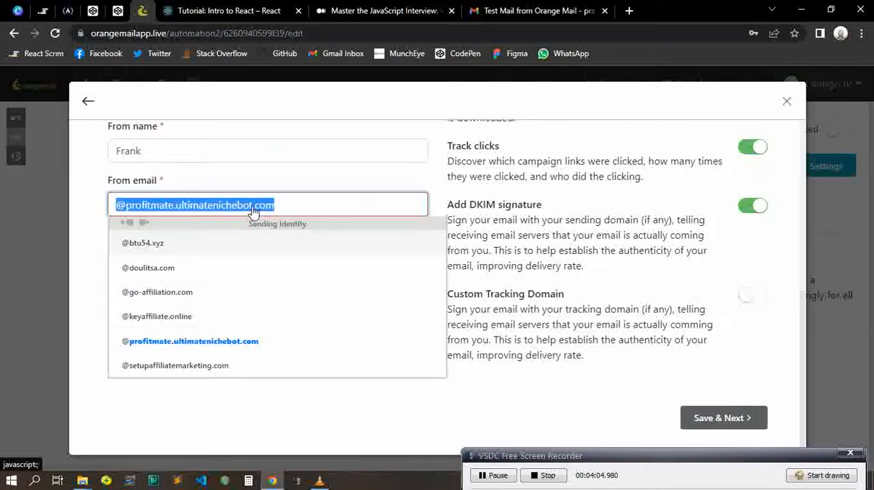
{"action": "key", "text": "BackSpace"}
{"action": "scroll", "coordinate": [267, 195], "scroll_direction": "up", "scroll_amount": 5}
{"action": "scroll", "coordinate": [271, 188], "scroll_direction": "down", "scroll_amount": 1}
{"action": "scroll", "coordinate": [272, 188], "scroll_direction": "down", "scroll_amount": 3}
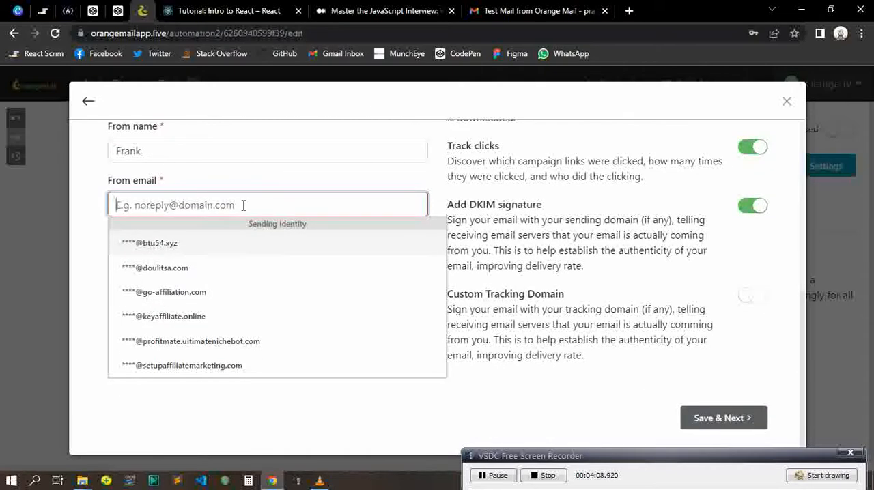
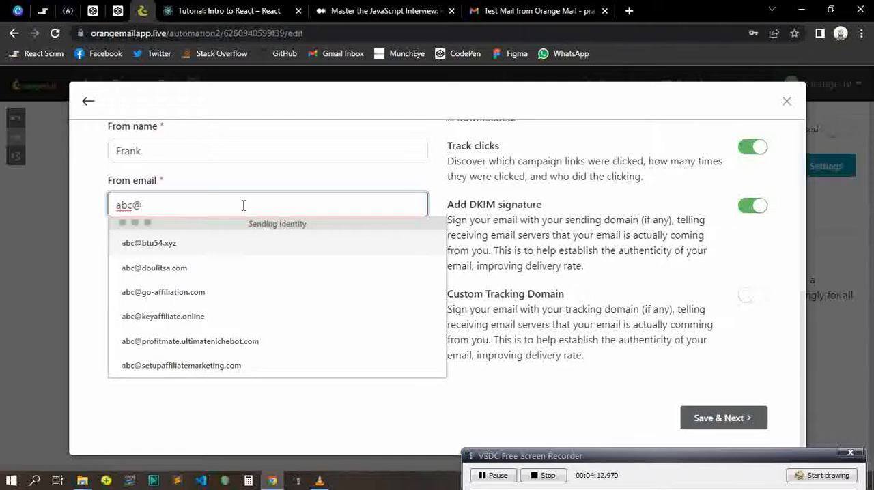
{"action": "scroll", "coordinate": [243, 205], "scroll_direction": "up", "scroll_amount": 1}
{"action": "type", "text": ".com"}
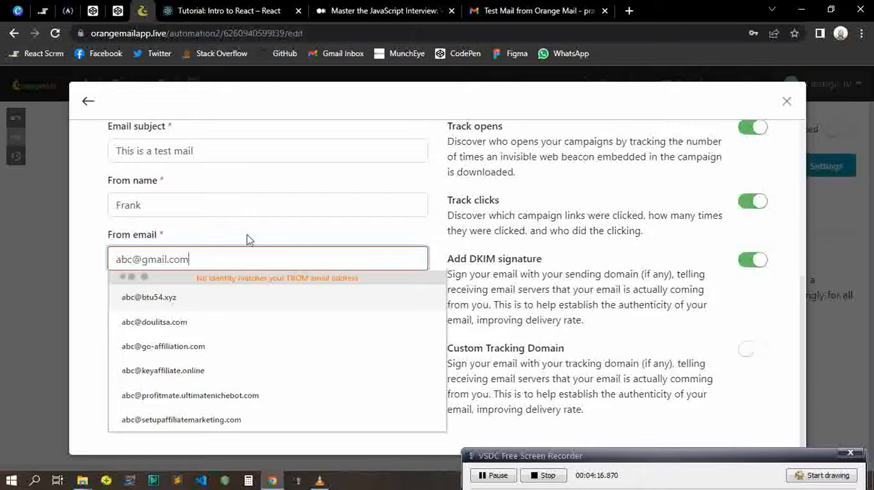
{"action": "left_click", "coordinate": [228, 299]}
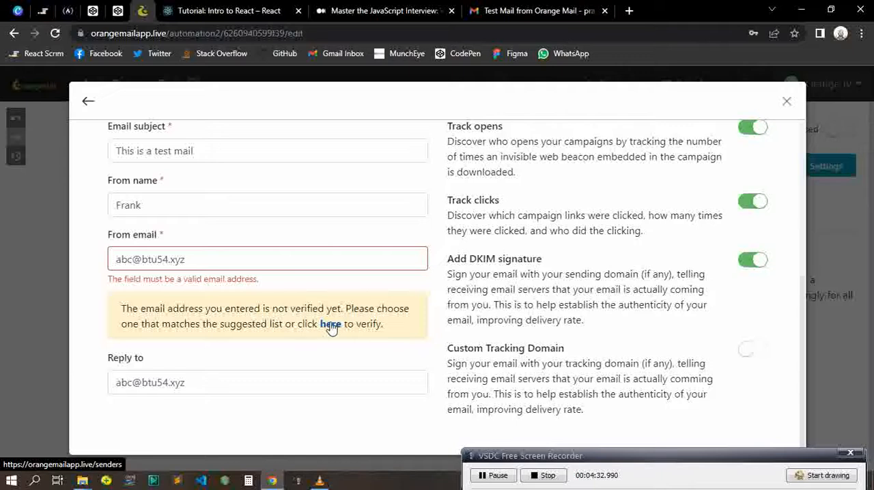
Change the From email to the suggested sending identity on the keyaffiliate.online domain
{"action": "left_click", "coordinate": [197, 266]}
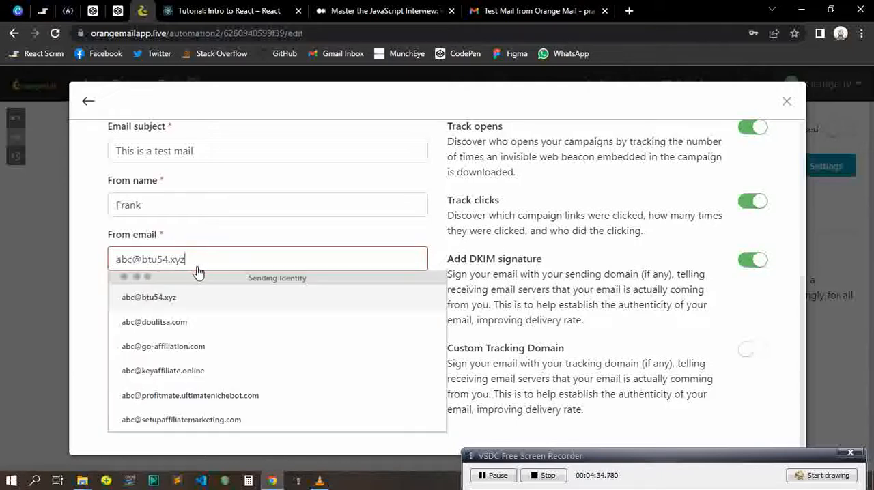
{"action": "left_click", "coordinate": [219, 370]}
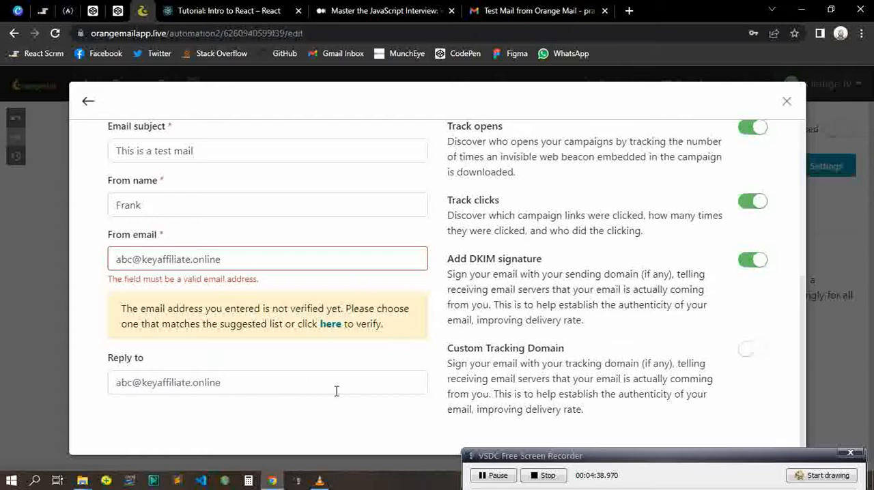
{"action": "left_click", "coordinate": [273, 262]}
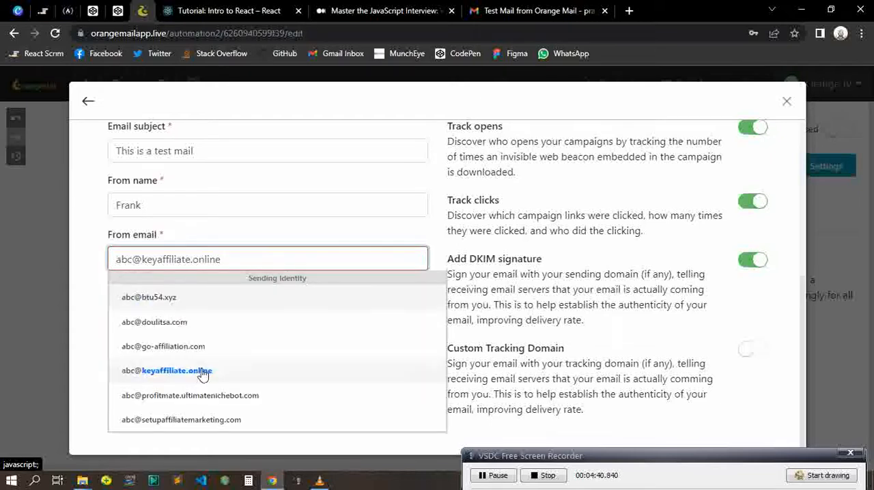
{"action": "left_click", "coordinate": [272, 229]}
Examine the whole email setup form for its validation errors, the unverified-address notice and the save option
{"action": "scroll", "coordinate": [718, 370], "scroll_direction": "up", "scroll_amount": 1}
{"action": "scroll", "coordinate": [717, 370], "scroll_direction": "down", "scroll_amount": 1}
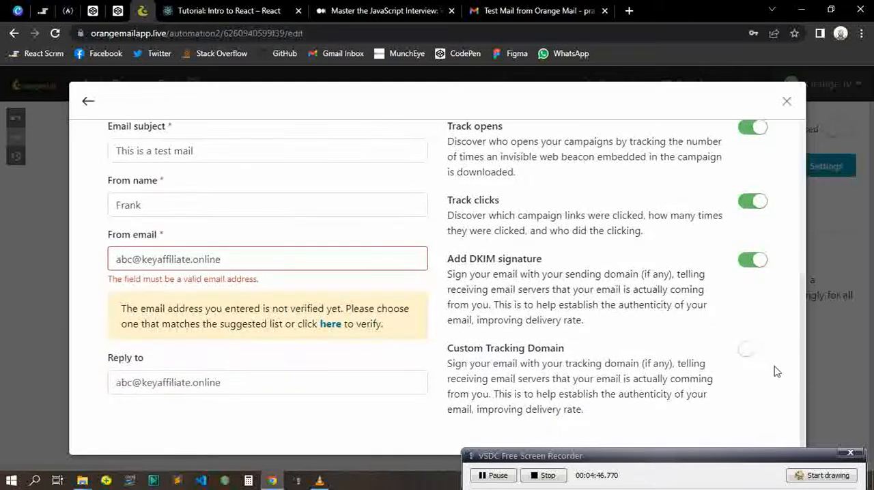
{"action": "scroll", "coordinate": [775, 378], "scroll_direction": "up", "scroll_amount": 1}
{"action": "scroll", "coordinate": [663, 362], "scroll_direction": "down", "scroll_amount": 1}
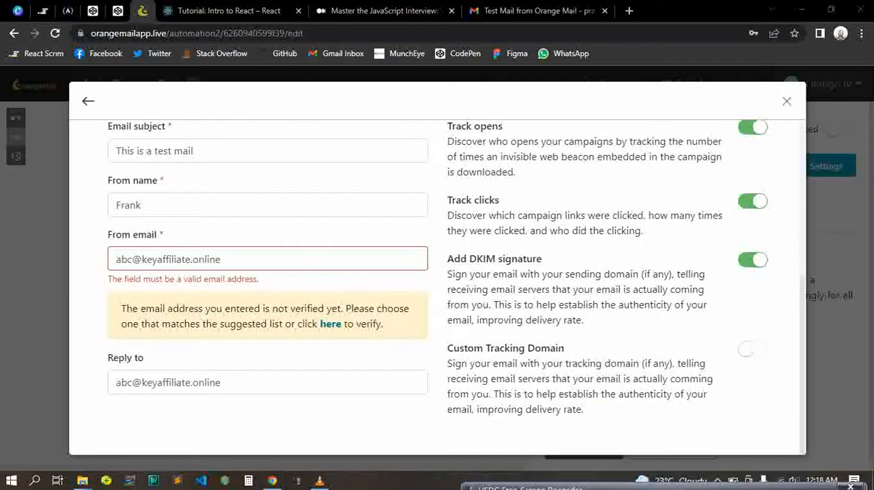
{"action": "scroll", "coordinate": [610, 286], "scroll_direction": "up", "scroll_amount": 5}
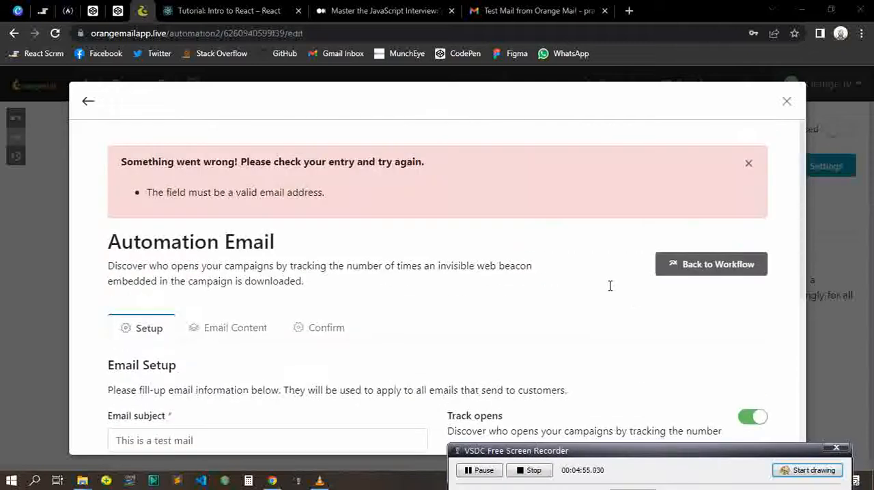
{"action": "scroll", "coordinate": [344, 300], "scroll_direction": "down", "scroll_amount": 4}
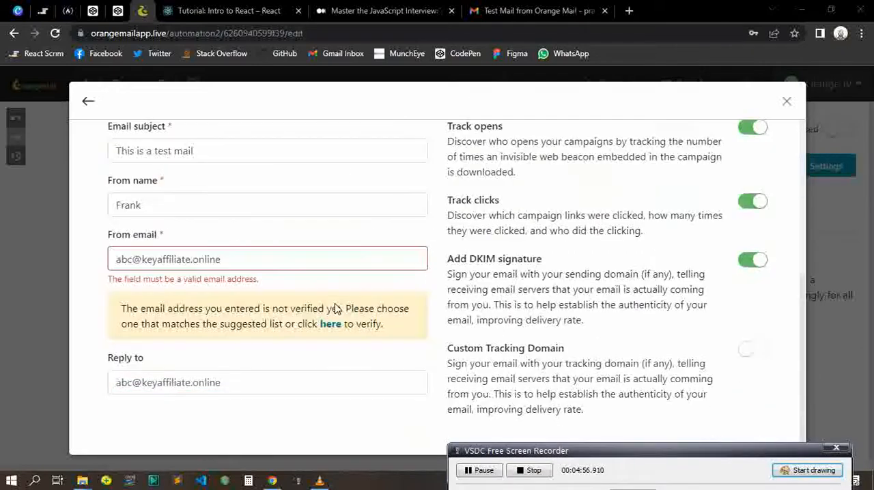
{"action": "scroll", "coordinate": [326, 304], "scroll_direction": "up", "scroll_amount": 5}
{"action": "scroll", "coordinate": [326, 305], "scroll_direction": "down", "scroll_amount": 5}
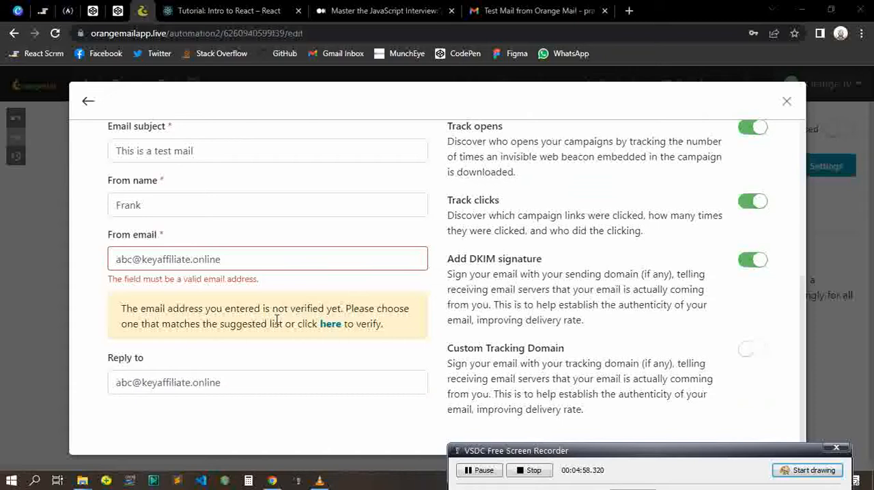
Try the doulitsa.com sending identity as the From email, and replace it with the profitmate.ultimatenichebot.com one
{"action": "left_click", "coordinate": [227, 265]}
{"action": "left_click", "coordinate": [220, 317]}
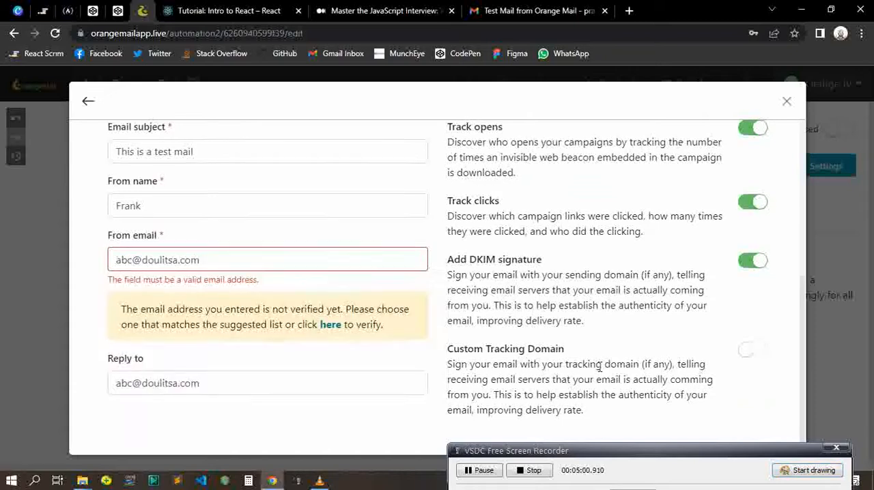
{"action": "left_click", "coordinate": [202, 260]}
{"action": "left_click", "coordinate": [205, 392]}
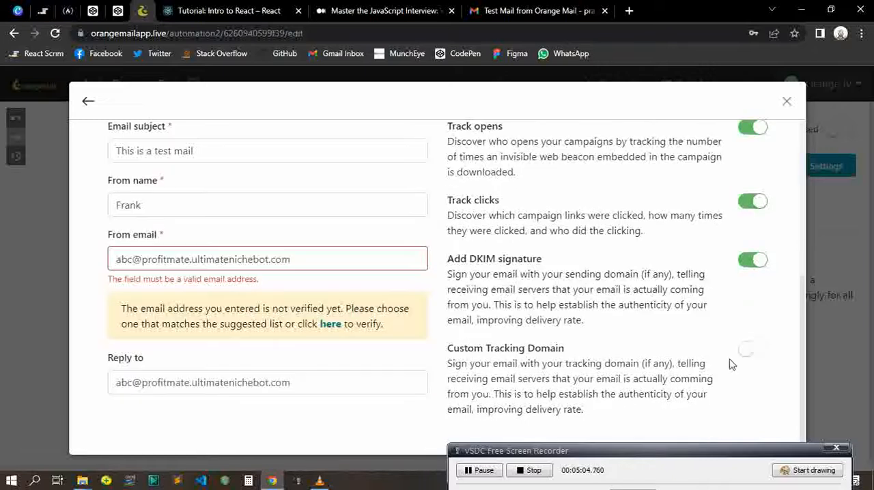
Turn on Custom Tracking Domain for the email and check the rest of the setup form
{"action": "left_click", "coordinate": [753, 351]}
{"action": "scroll", "coordinate": [530, 355], "scroll_direction": "down", "scroll_amount": 1}
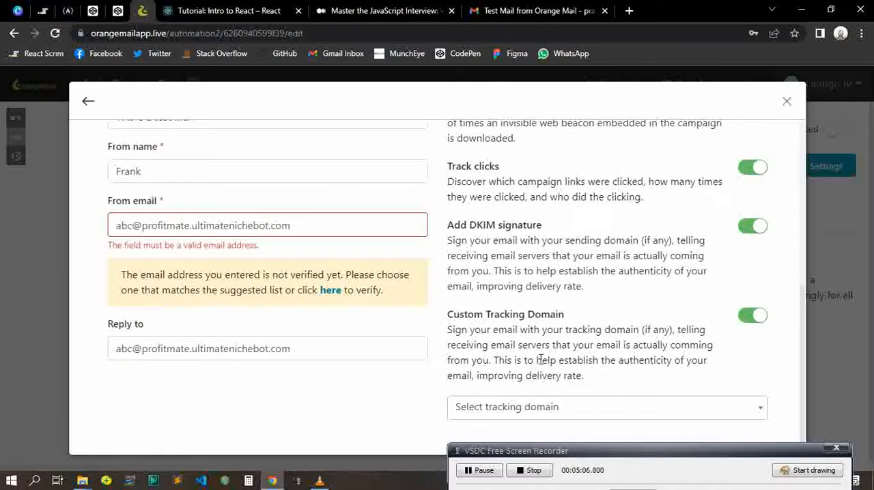
{"action": "scroll", "coordinate": [764, 403], "scroll_direction": "up", "scroll_amount": 2}
{"action": "scroll", "coordinate": [778, 372], "scroll_direction": "down", "scroll_amount": 2}
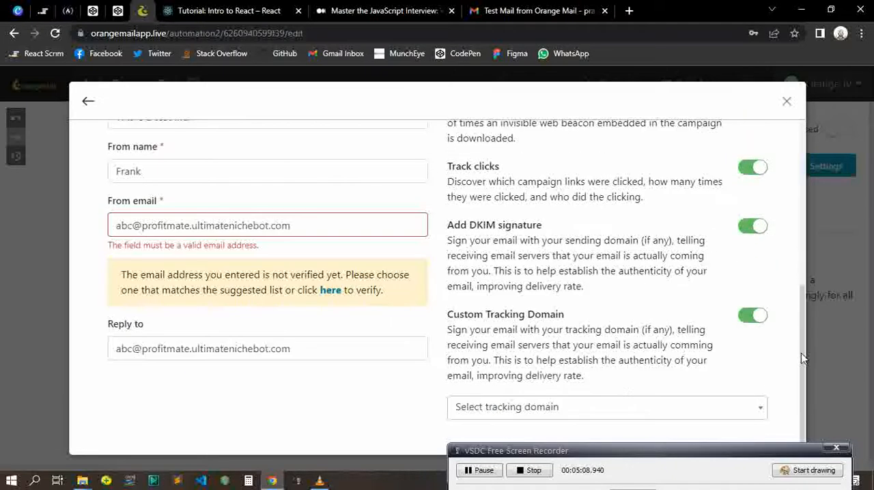
{"action": "mouse_move", "coordinate": [764, 454]}
{"action": "left_mouse_down"}
{"action": "mouse_move", "coordinate": [758, 484]}
{"action": "mouse_move", "coordinate": [751, 447]}
{"action": "left_mouse_up"}
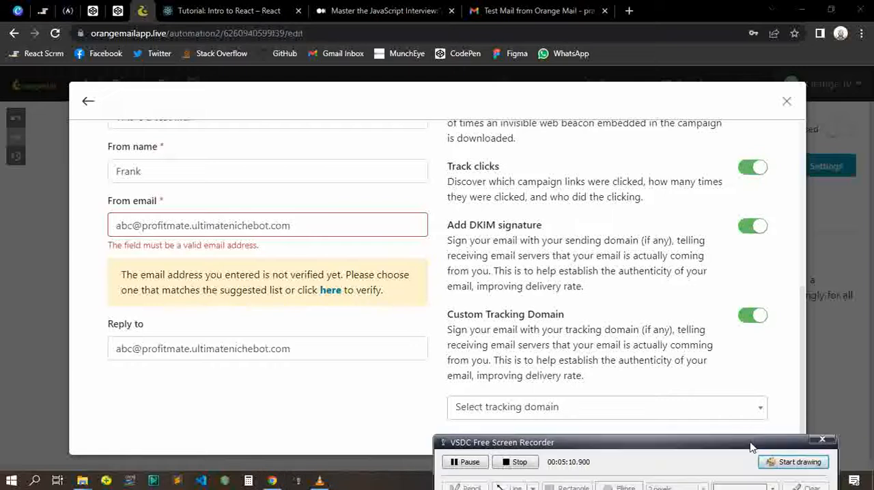
Return to the workflow without saving the email setup, and reopen the setup form of the email action
{"action": "scroll", "coordinate": [560, 312], "scroll_direction": "up", "scroll_amount": 5}
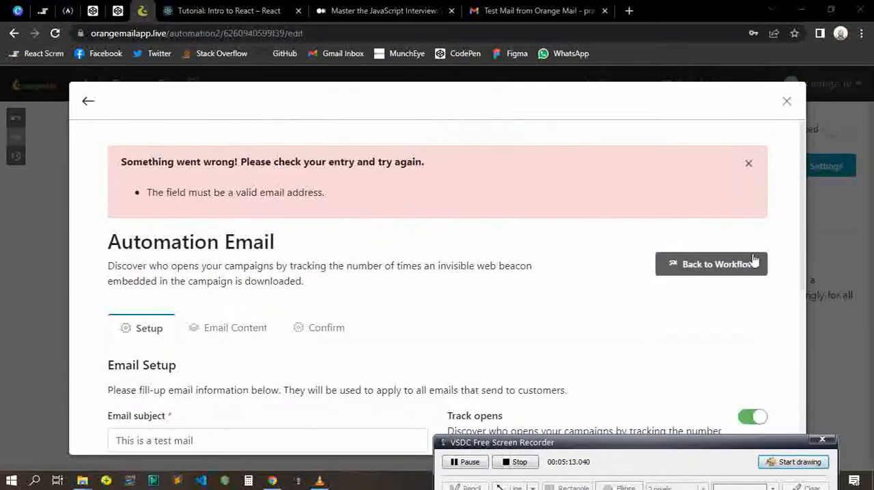
{"action": "left_click", "coordinate": [733, 266]}
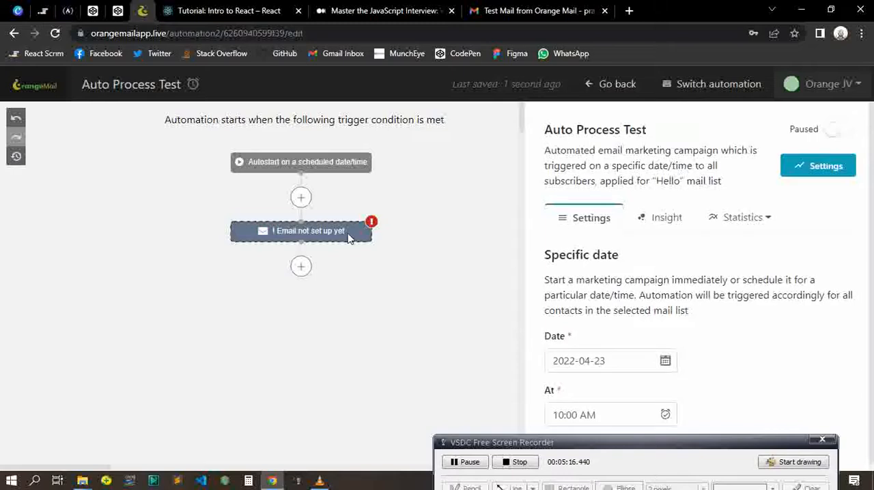
{"action": "left_click", "coordinate": [294, 234]}
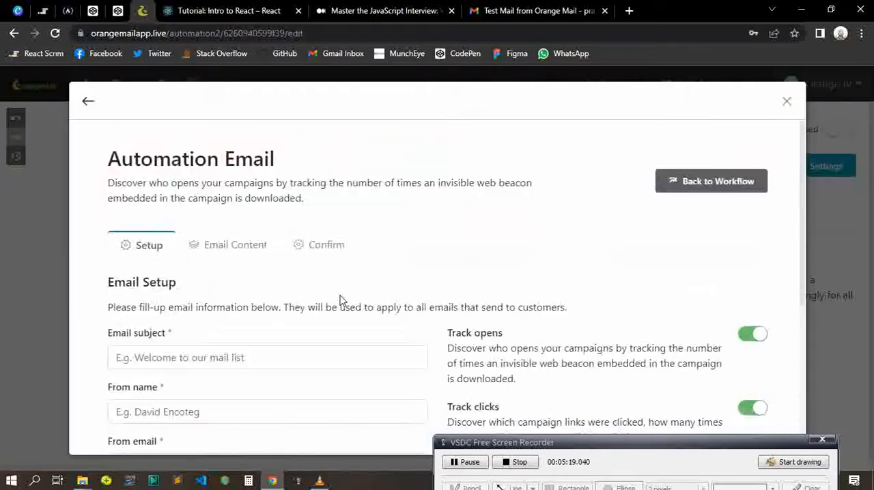
Review the reopened email setup form, covering the subject, sender and reply fields and the tracking options
{"action": "scroll", "coordinate": [335, 300], "scroll_direction": "down", "scroll_amount": 4}
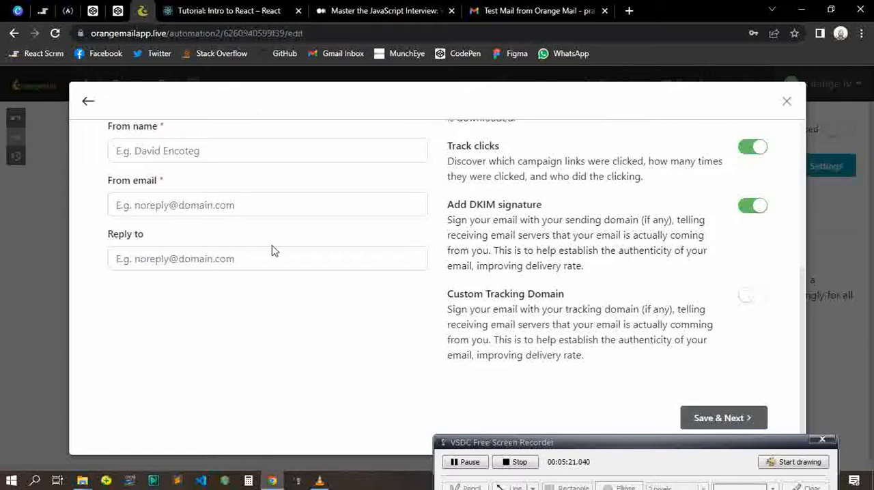
{"action": "scroll", "coordinate": [254, 247], "scroll_direction": "up", "scroll_amount": 4}
{"action": "scroll", "coordinate": [147, 351], "scroll_direction": "down", "scroll_amount": 4}
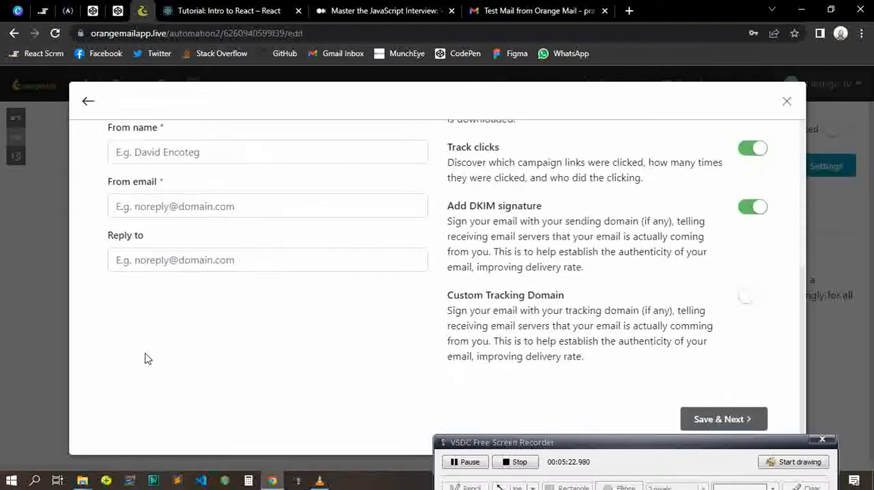
{"action": "scroll", "coordinate": [181, 272], "scroll_direction": "up", "scroll_amount": 4}
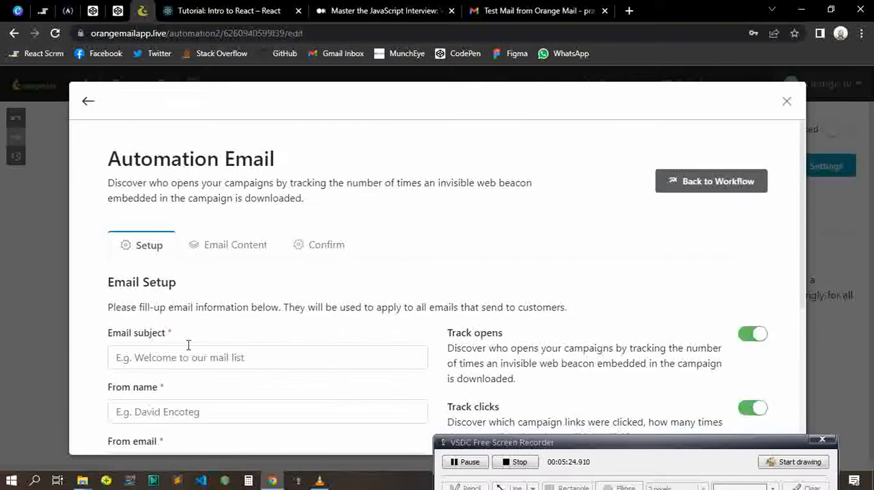
{"action": "scroll", "coordinate": [185, 334], "scroll_direction": "down", "scroll_amount": 3}
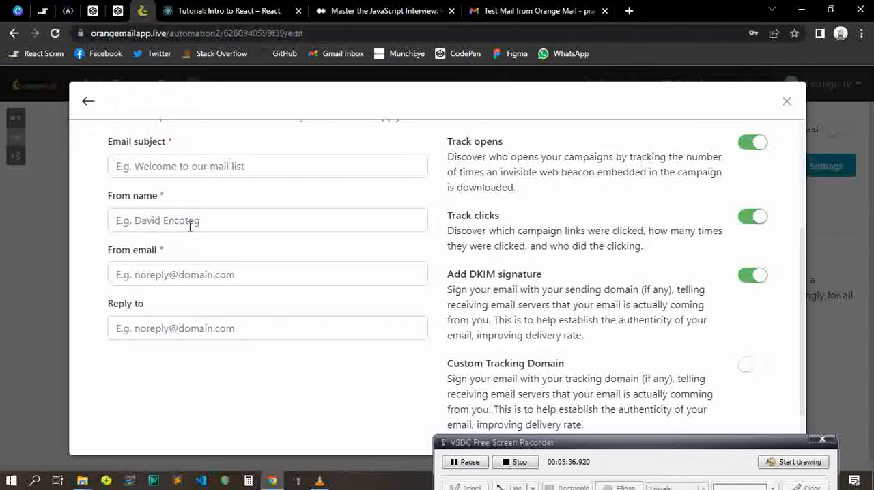
{"action": "scroll", "coordinate": [689, 327], "scroll_direction": "up", "scroll_amount": 2}
{"action": "scroll", "coordinate": [710, 365], "scroll_direction": "down", "scroll_amount": 3}
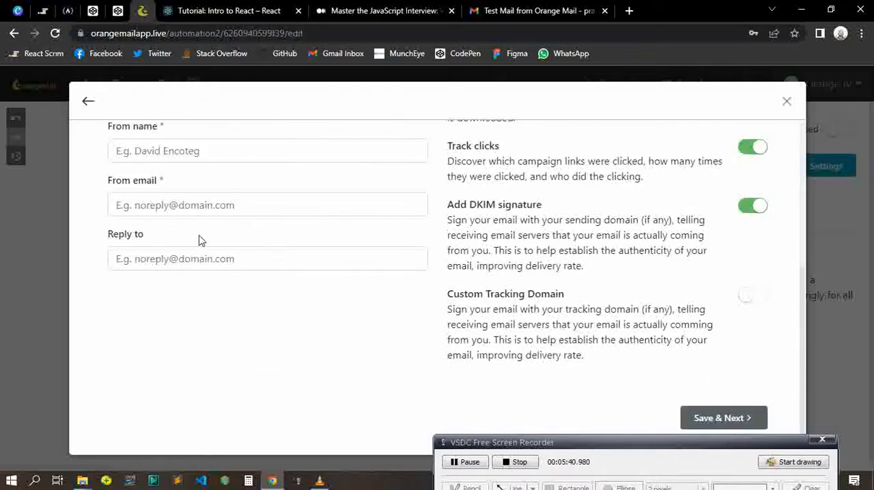
{"action": "scroll", "coordinate": [199, 240], "scroll_direction": "up", "scroll_amount": 4}
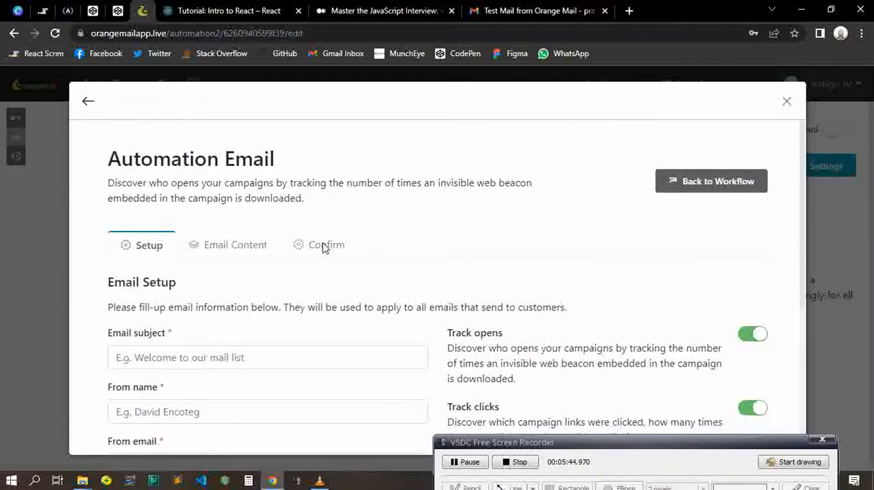
Close the email setup form and add a Wait action of 2 days after the email action in the workflow
{"action": "left_click", "coordinate": [788, 99]}
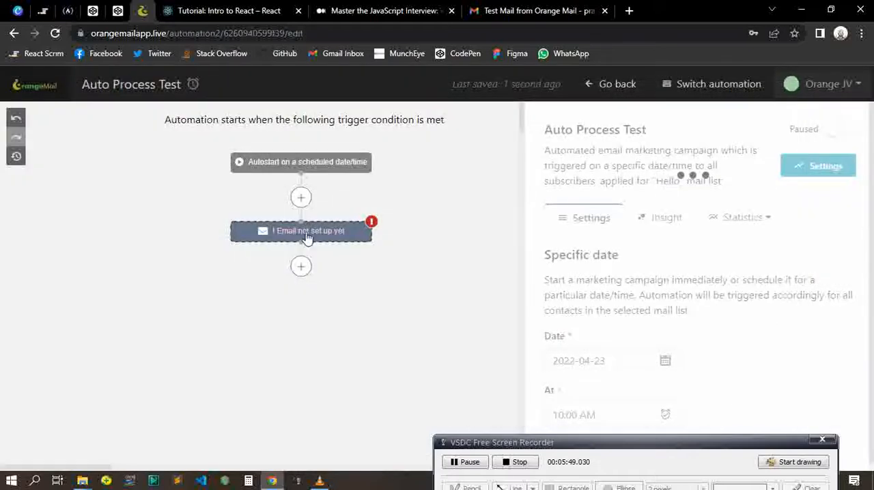
{"action": "scroll", "coordinate": [343, 285], "scroll_direction": "down", "scroll_amount": 1}
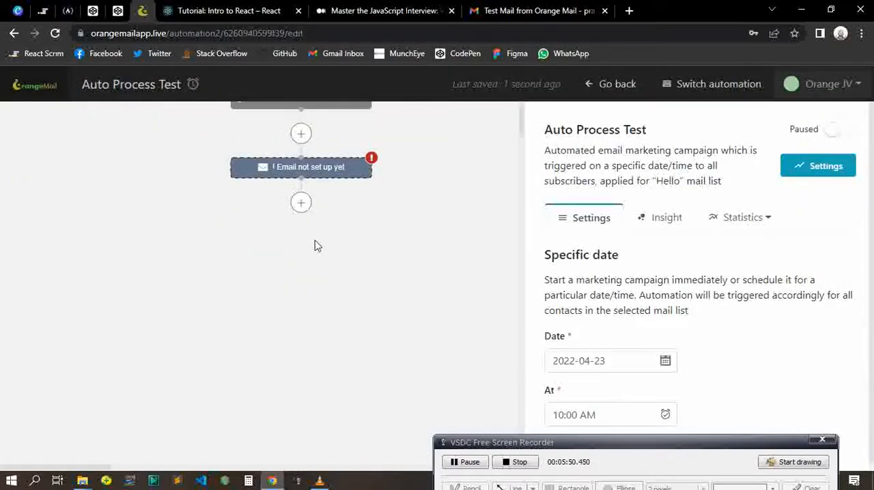
{"action": "left_click", "coordinate": [301, 205]}
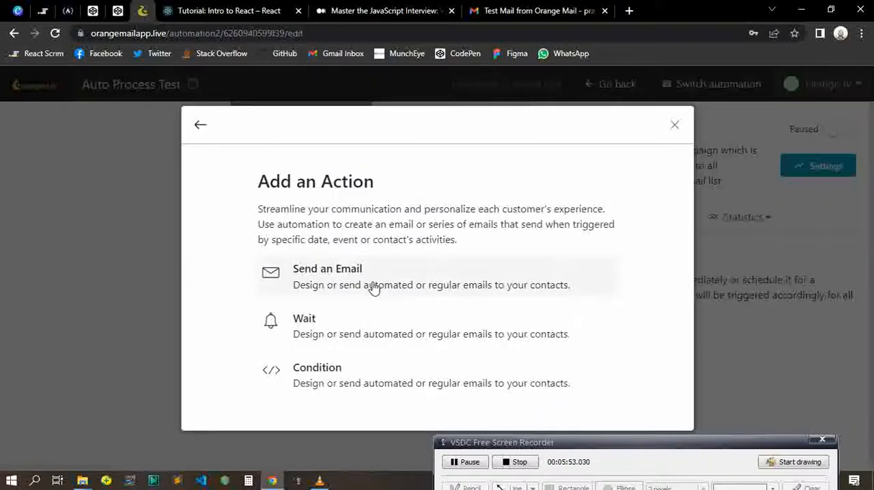
{"action": "left_click", "coordinate": [342, 337]}
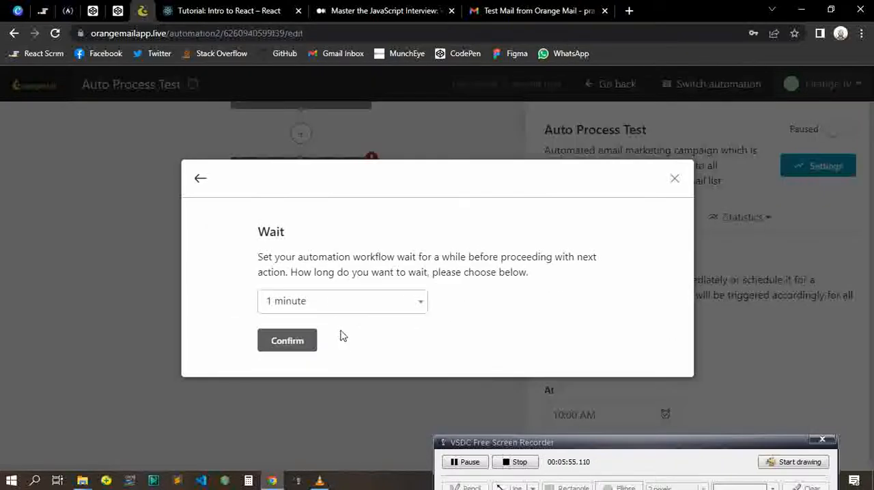
{"action": "left_click", "coordinate": [331, 303]}
{"action": "scroll", "coordinate": [332, 359], "scroll_direction": "down", "scroll_amount": 2}
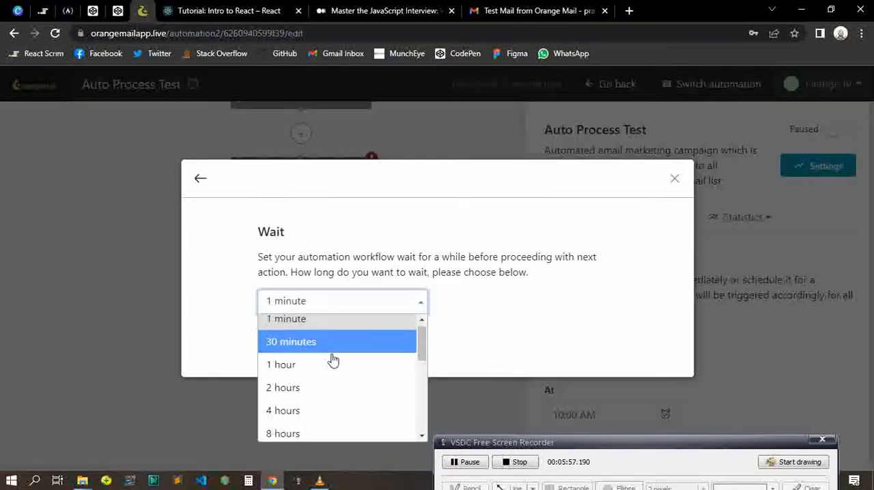
{"action": "scroll", "coordinate": [333, 368], "scroll_direction": "down", "scroll_amount": 3}
{"action": "scroll", "coordinate": [321, 358], "scroll_direction": "up", "scroll_amount": 1}
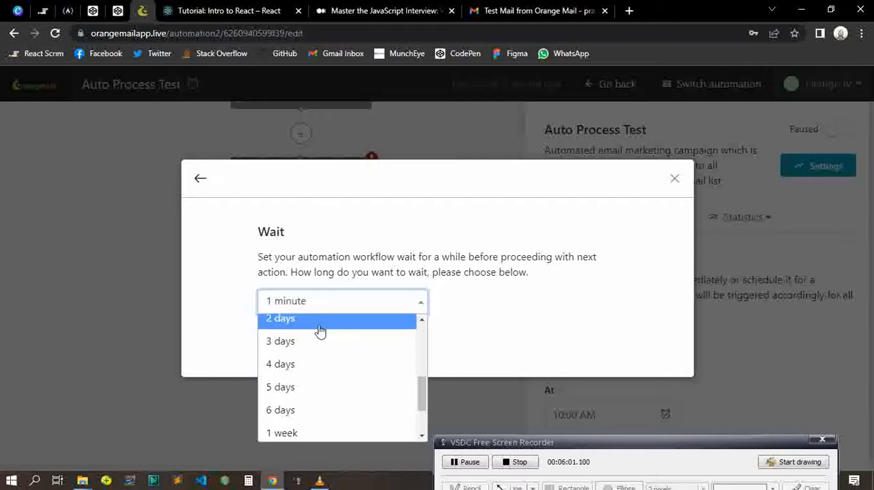
{"action": "left_click", "coordinate": [317, 321]}
{"action": "left_click", "coordinate": [287, 342]}
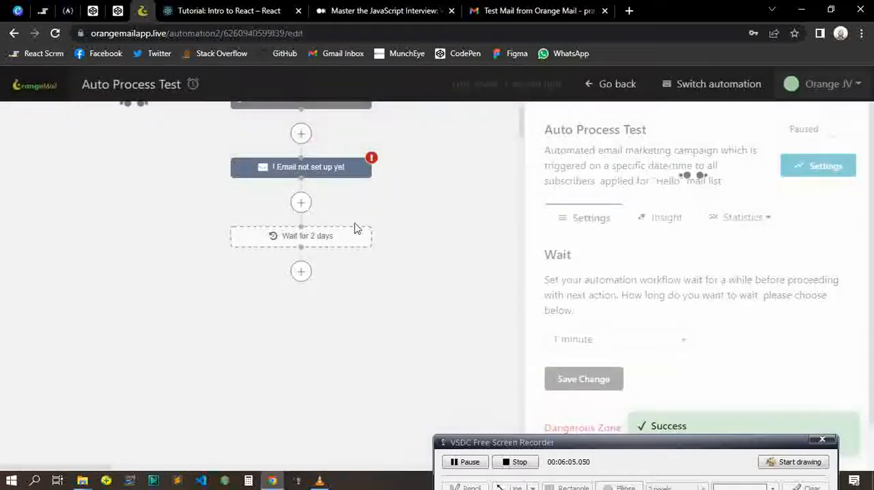
Add a second Send an Email action after the 2-day wait and close its setup form without filling it in
{"action": "left_click", "coordinate": [302, 271]}
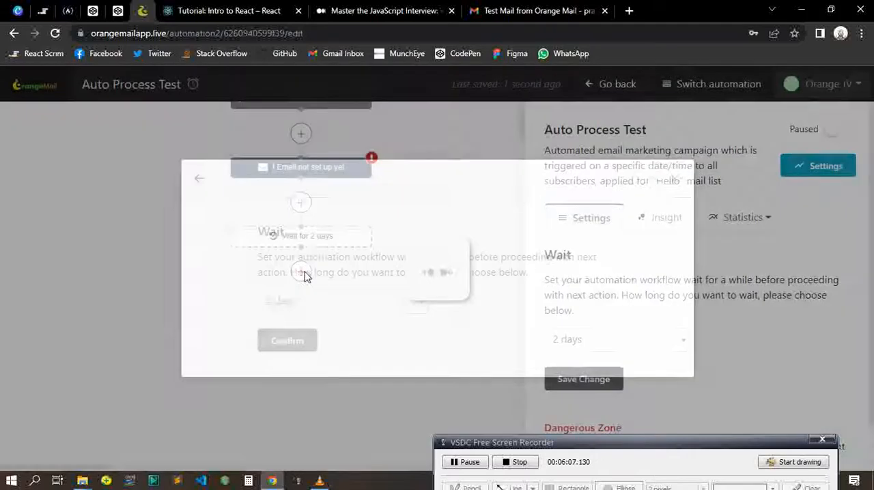
{"action": "left_click", "coordinate": [343, 283]}
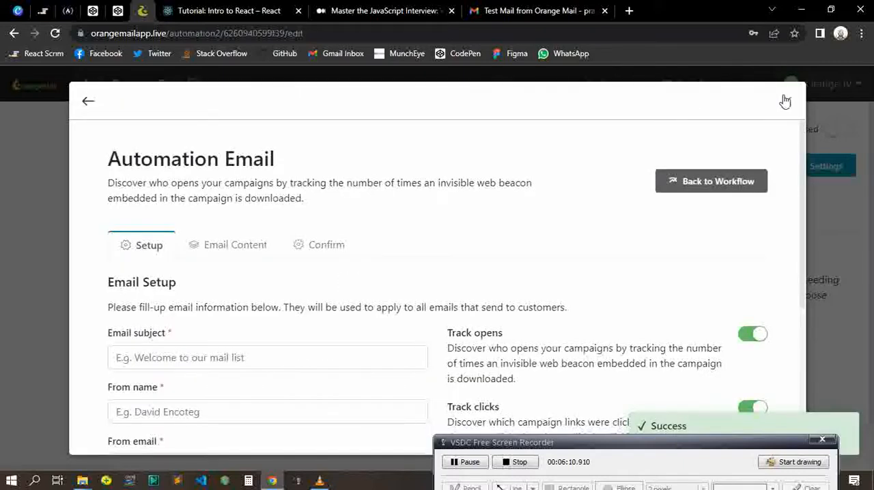
{"action": "left_click", "coordinate": [786, 103]}
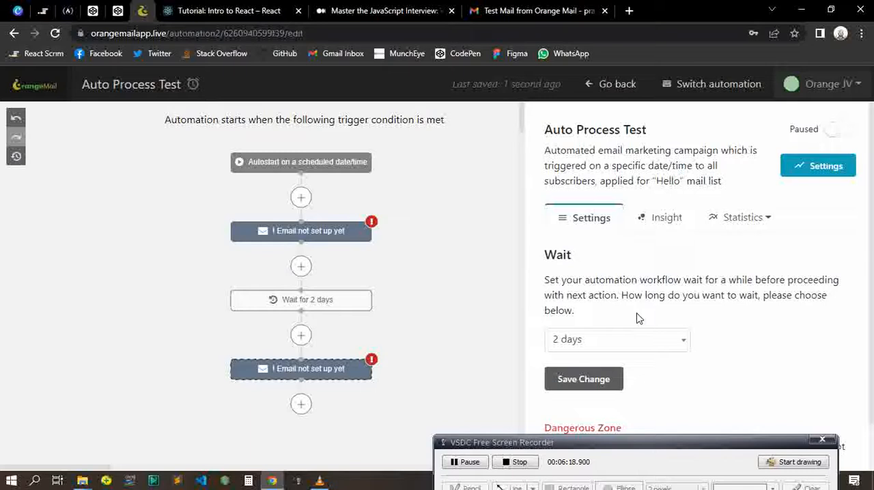
Save the wait settings at 2 days and go back to the list of automations
{"action": "scroll", "coordinate": [638, 319], "scroll_direction": "down", "scroll_amount": 1}
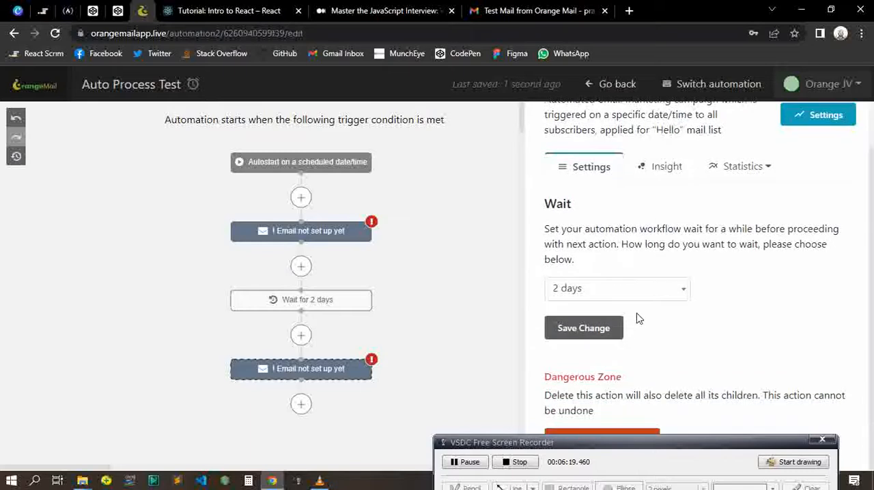
{"action": "left_click", "coordinate": [580, 338]}
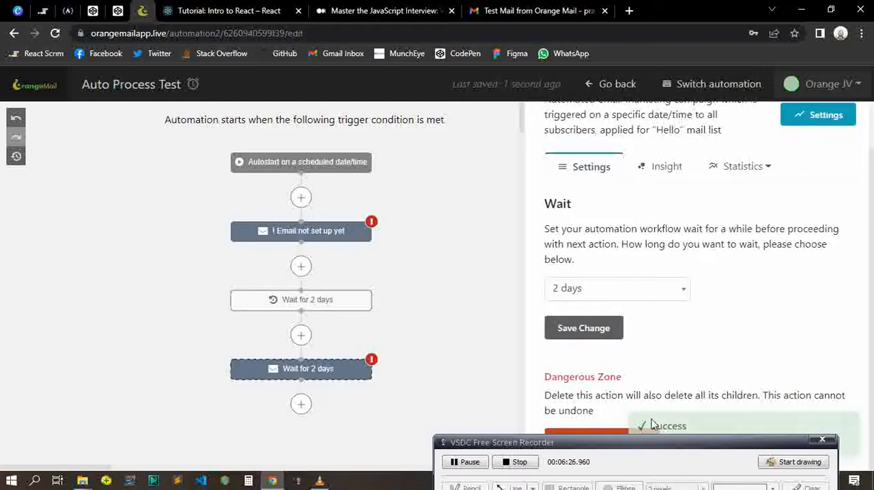
{"action": "left_click_drag", "start_coordinate": [708, 444], "coordinate": [708, 468]}
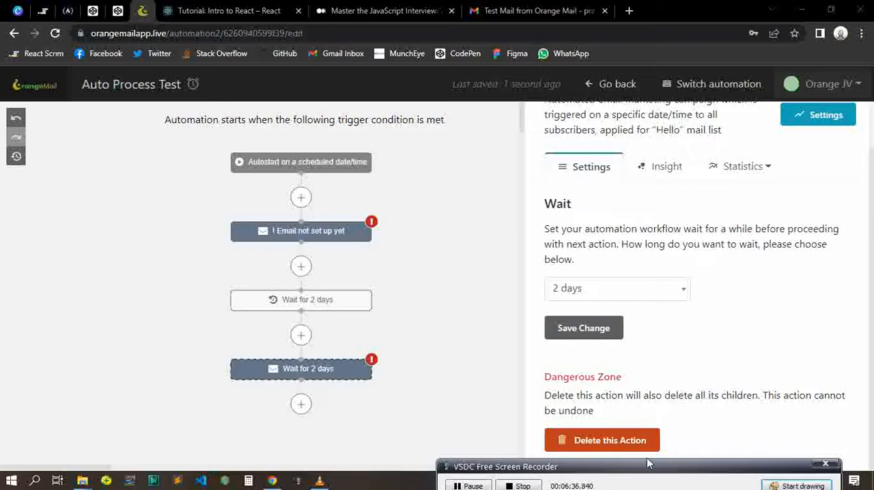
{"action": "scroll", "coordinate": [685, 301], "scroll_direction": "up", "scroll_amount": 1}
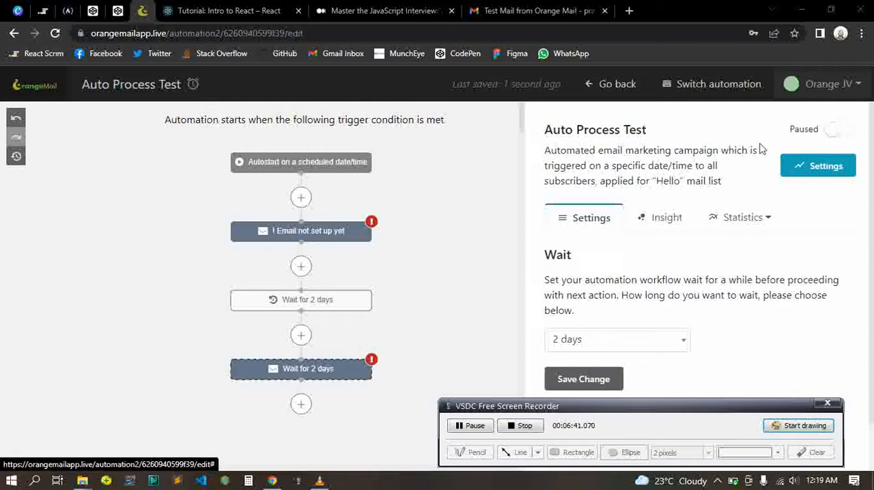
{"action": "left_click", "coordinate": [607, 94]}
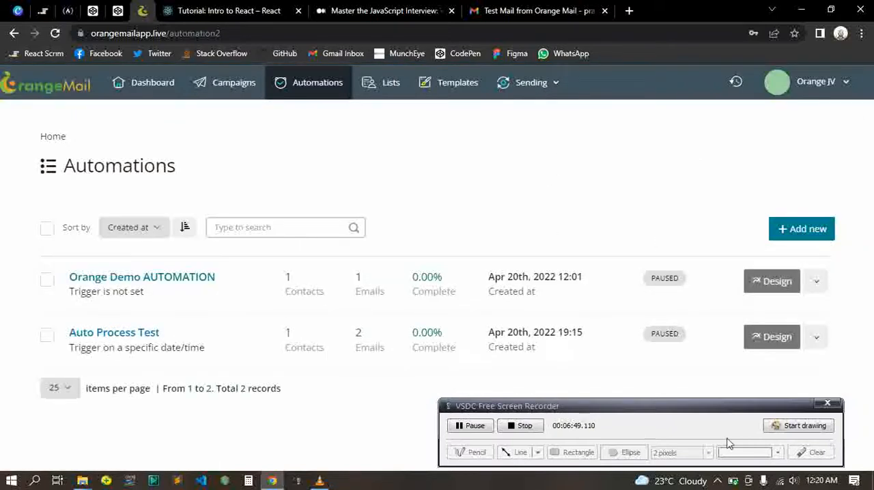
{"action": "left_click", "coordinate": [780, 426]}
{"action": "left_click", "coordinate": [624, 452]}
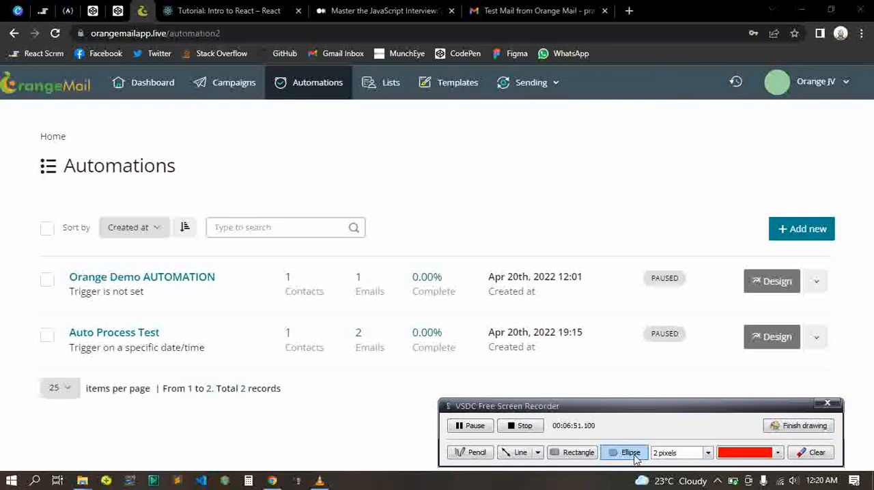
{"action": "mouse_move", "coordinate": [32, 314]}
{"action": "left_mouse_down"}
{"action": "mouse_move", "coordinate": [82, 366]}
{"action": "mouse_move", "coordinate": [273, 377]}
{"action": "mouse_move", "coordinate": [825, 371]}
{"action": "left_mouse_up"}
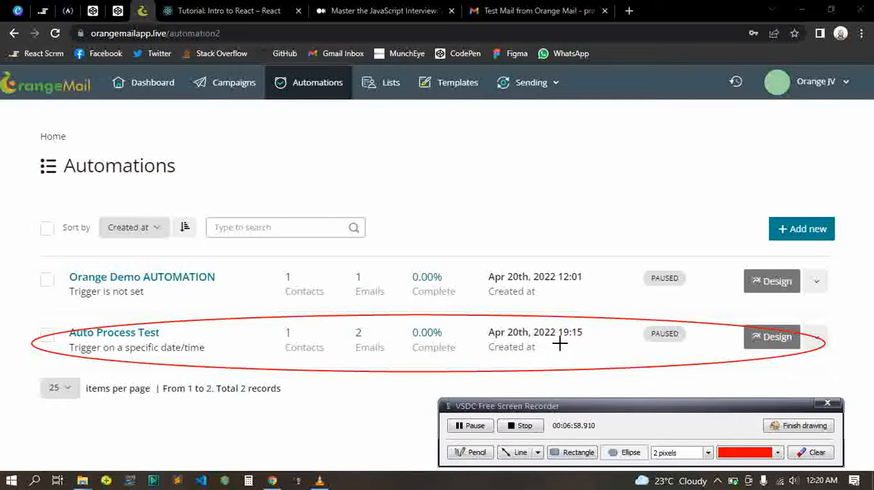
{"action": "mouse_move", "coordinate": [484, 327]}
{"action": "left_mouse_down"}
{"action": "mouse_move", "coordinate": [504, 344]}
{"action": "mouse_move", "coordinate": [595, 346]}
{"action": "left_mouse_up"}
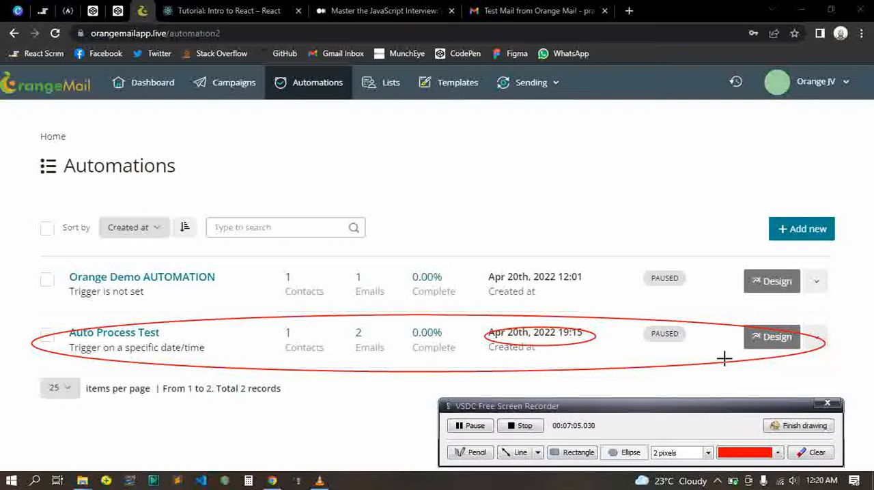
{"action": "left_click", "coordinate": [780, 426]}
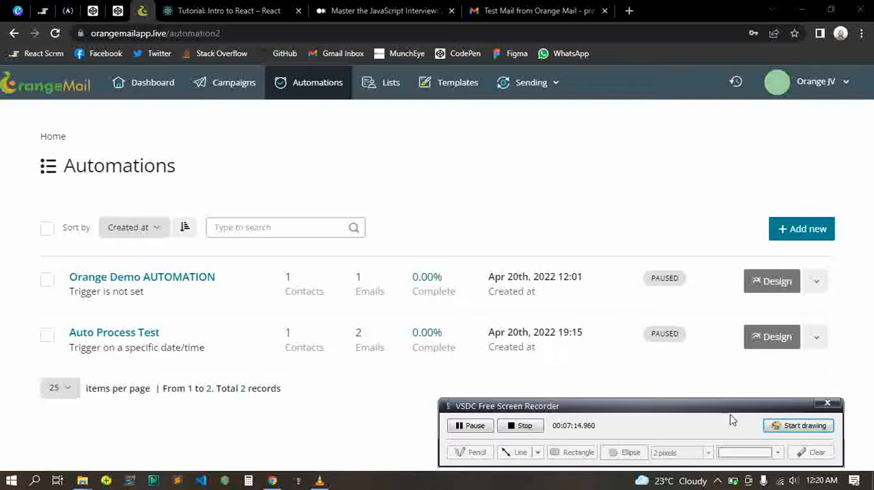
{"action": "left_click", "coordinate": [793, 426]}
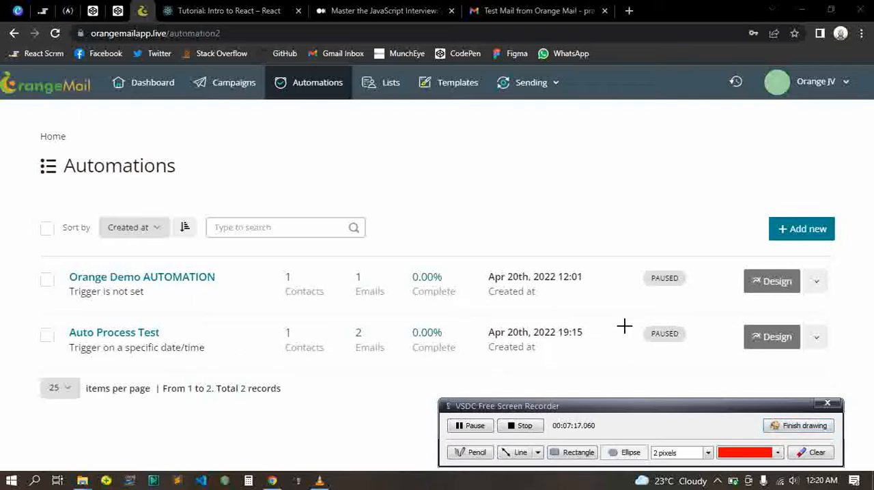
{"action": "mouse_move", "coordinate": [661, 326]}
{"action": "left_mouse_down"}
{"action": "mouse_move", "coordinate": [644, 355]}
{"action": "mouse_move", "coordinate": [718, 341]}
{"action": "mouse_move", "coordinate": [710, 350]}
{"action": "left_mouse_up"}
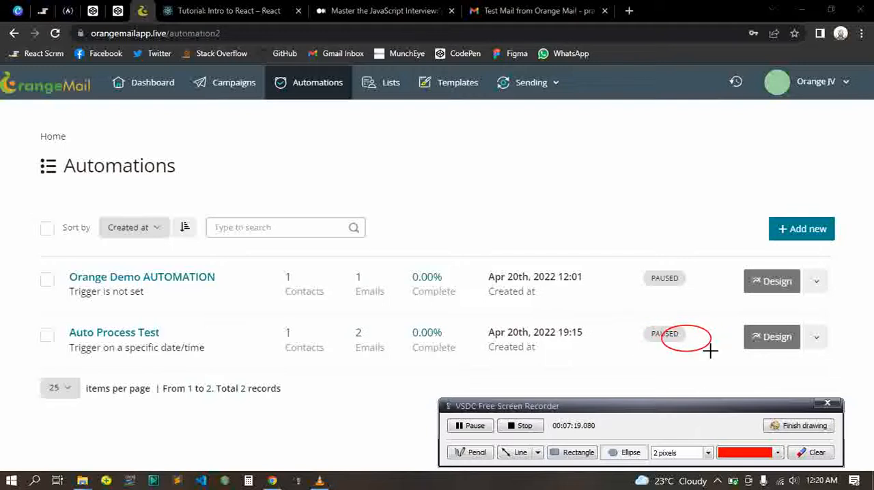
{"action": "left_click", "coordinate": [795, 426]}
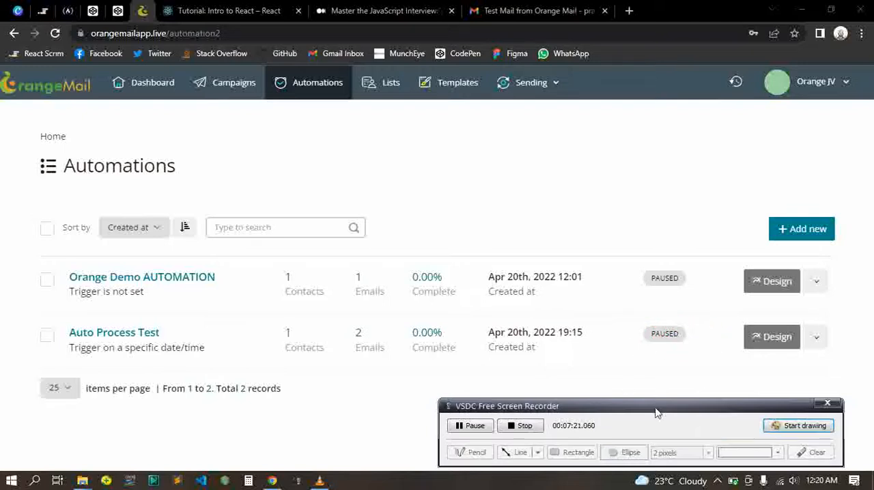